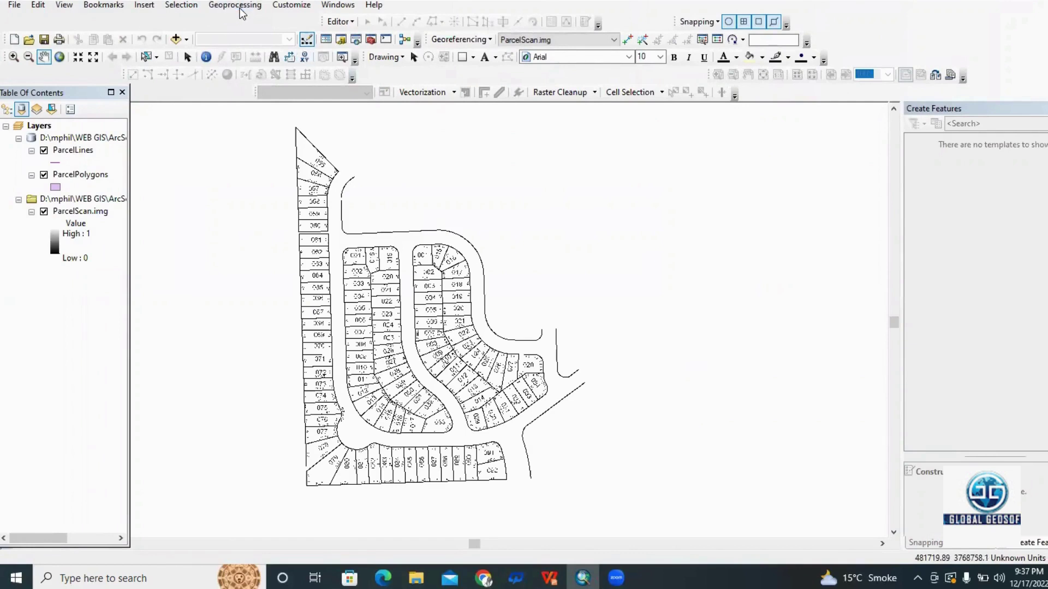
drag(736, 163, 417, 306)
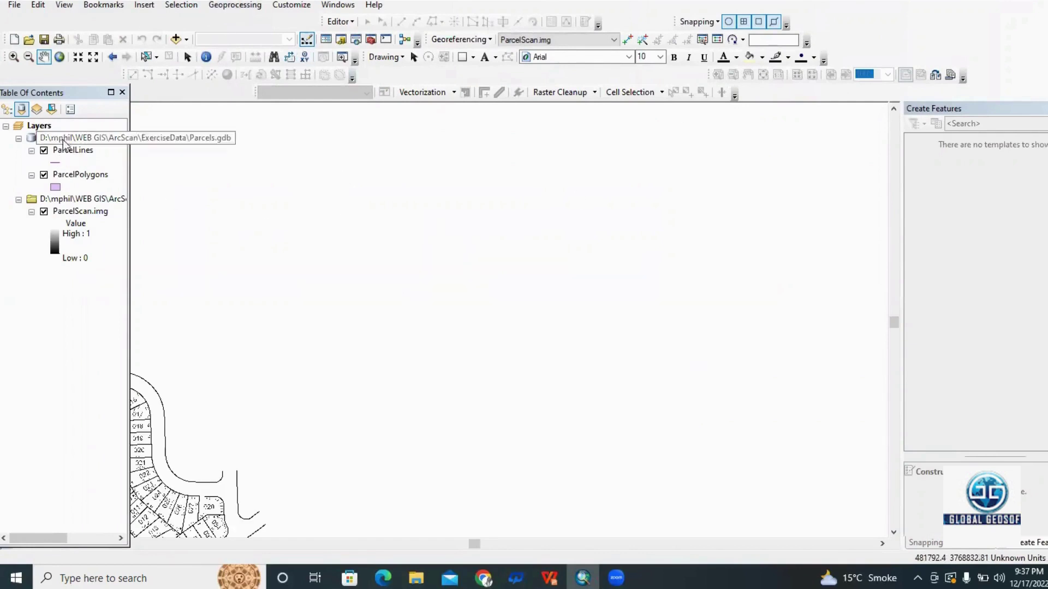
drag(262, 424, 631, 255)
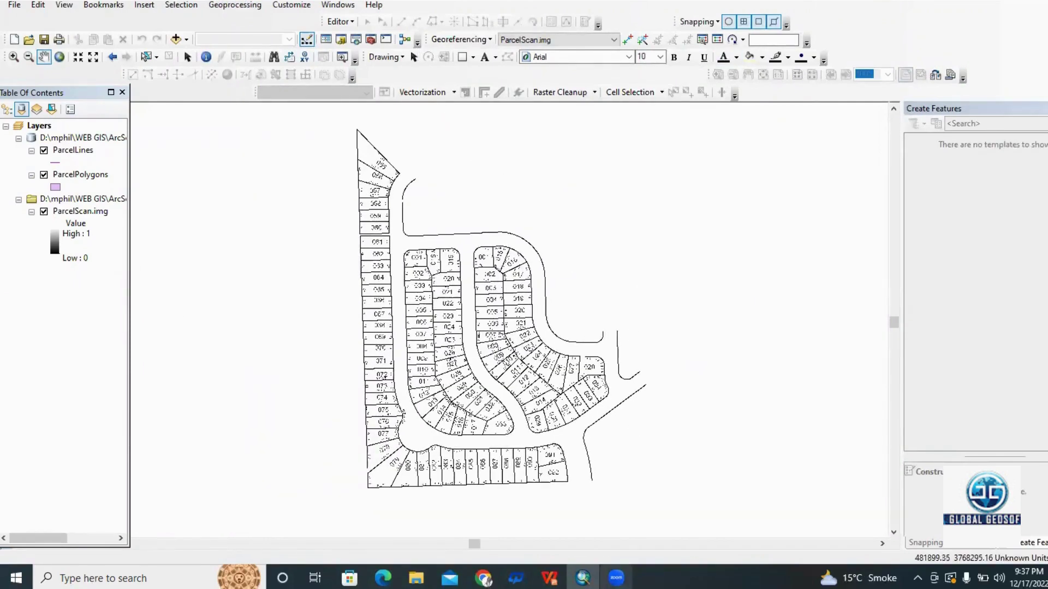
drag(641, 264, 640, 261)
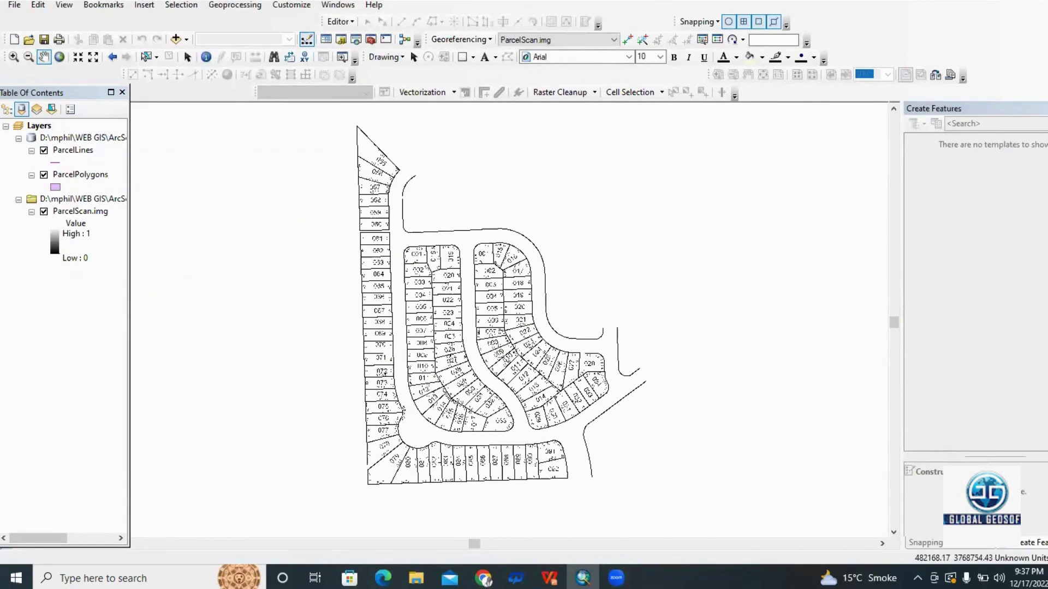
- Check in the extensions list that the ArcScan extension is enabled
click(294, 5)
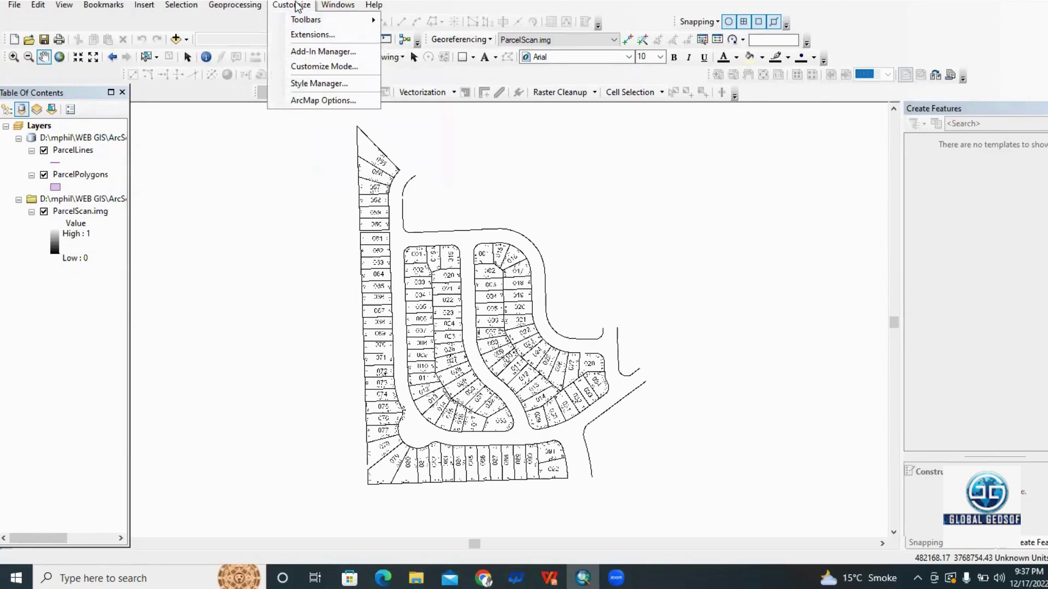
click(316, 35)
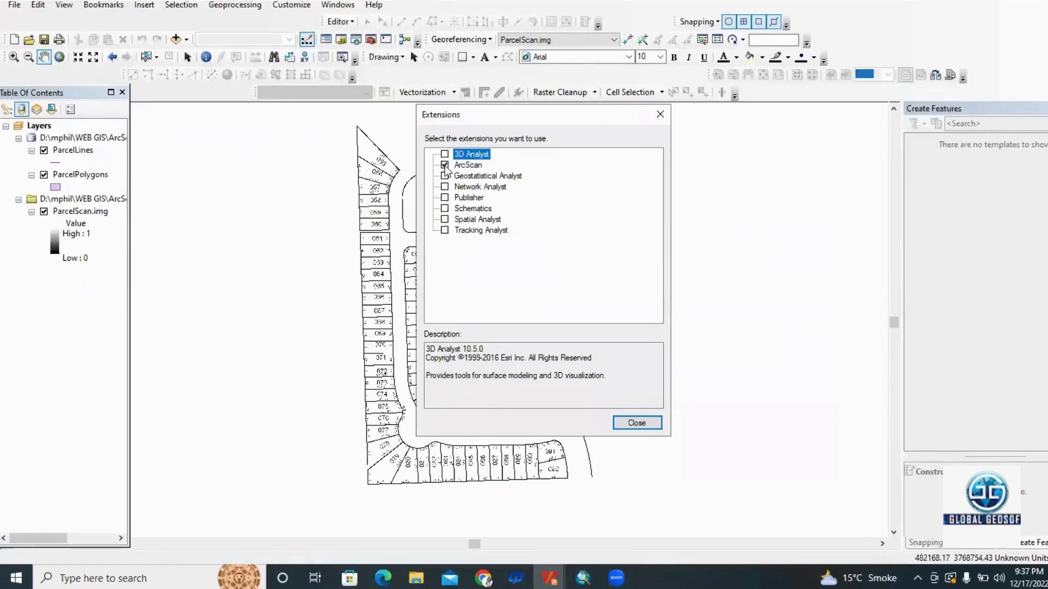
click(636, 424)
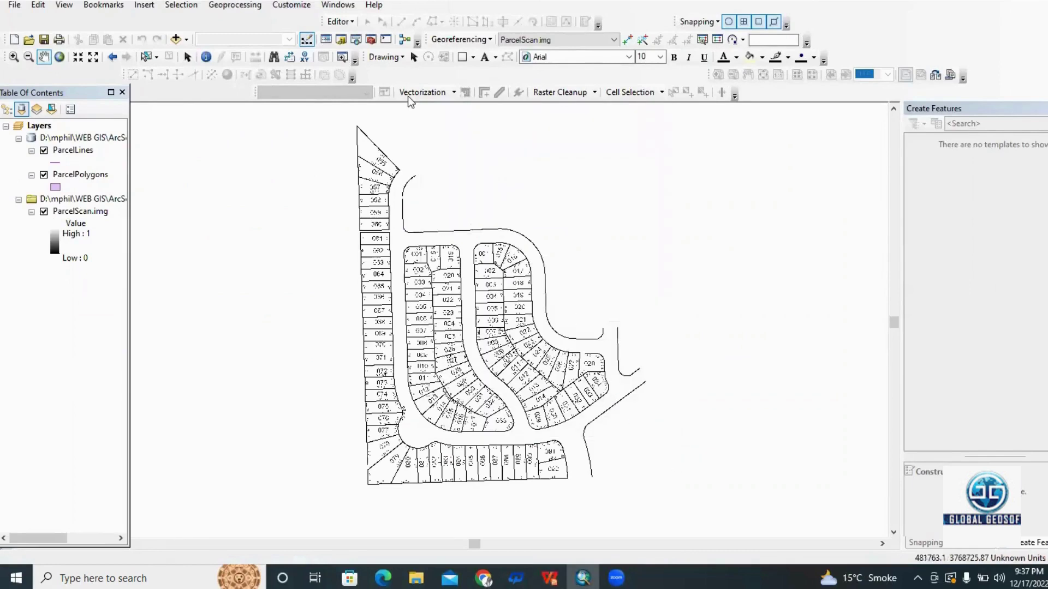
- Hide the ArcScan toolbar and show it again
click(307, 9)
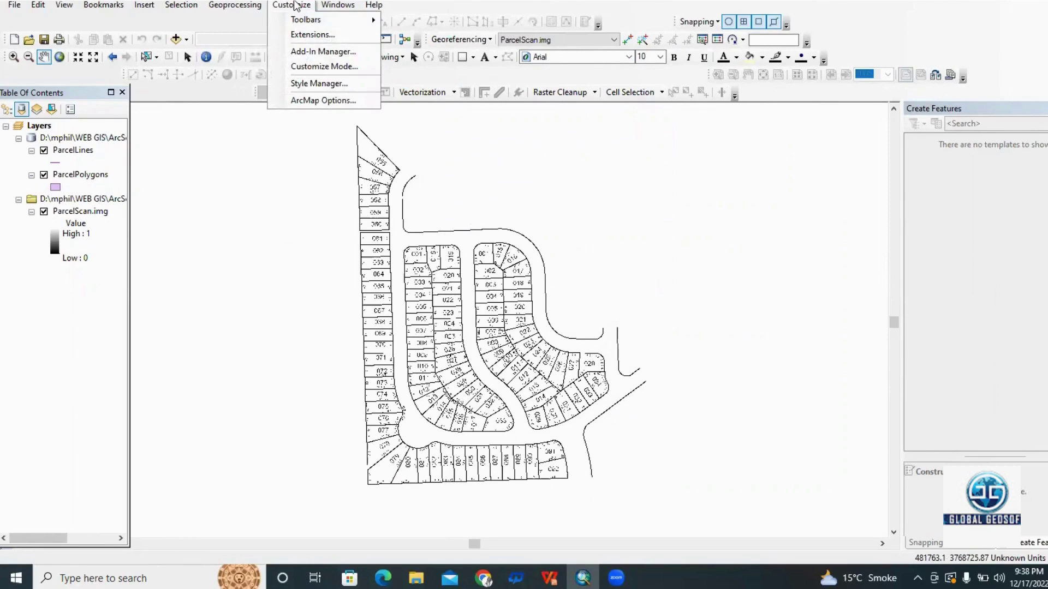
mouse_move(309, 20)
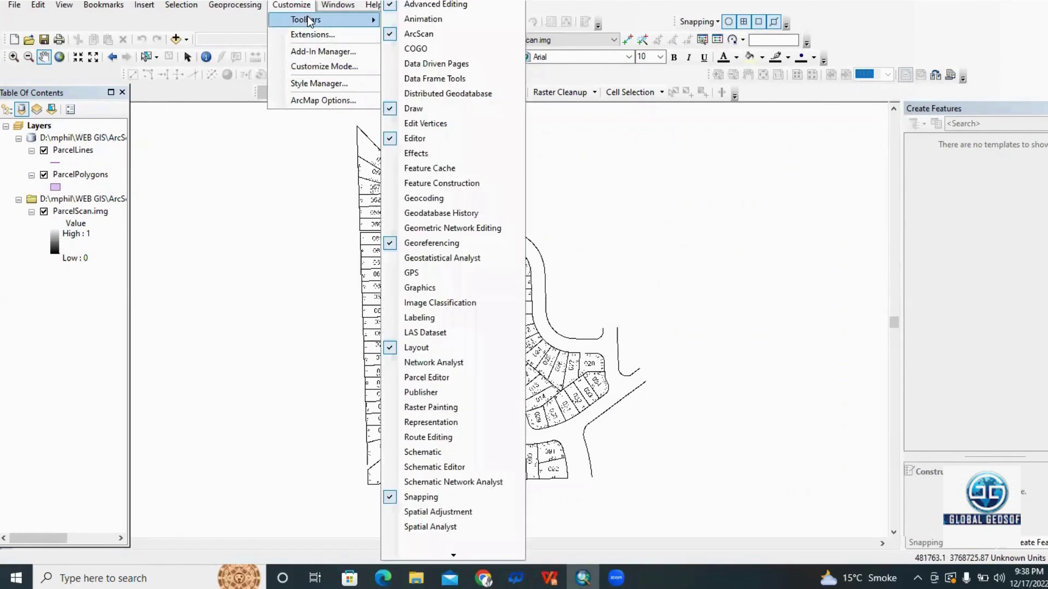
click(428, 34)
click(292, 4)
mouse_move(319, 19)
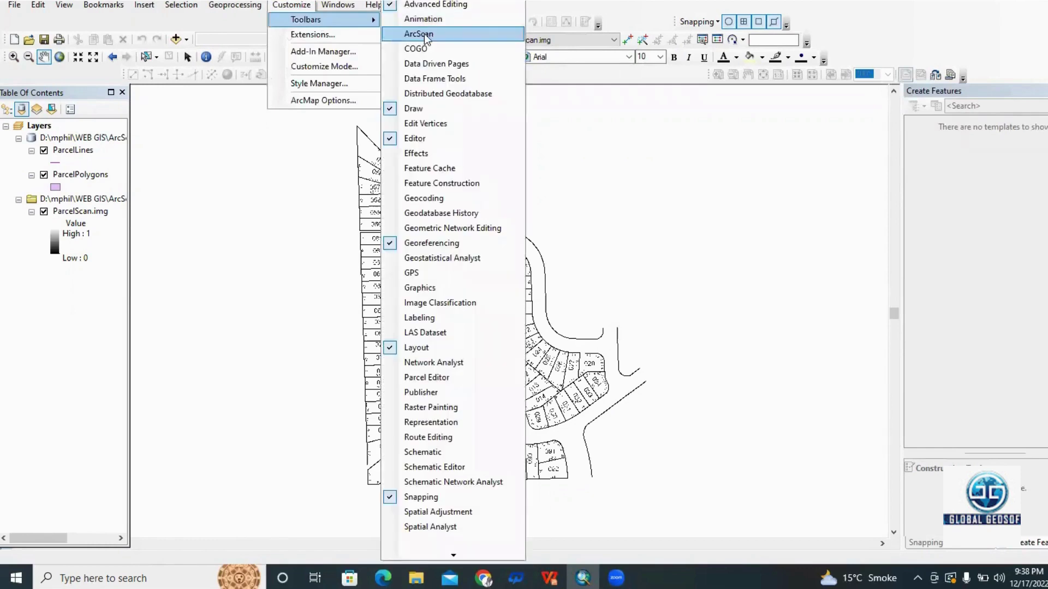
click(424, 34)
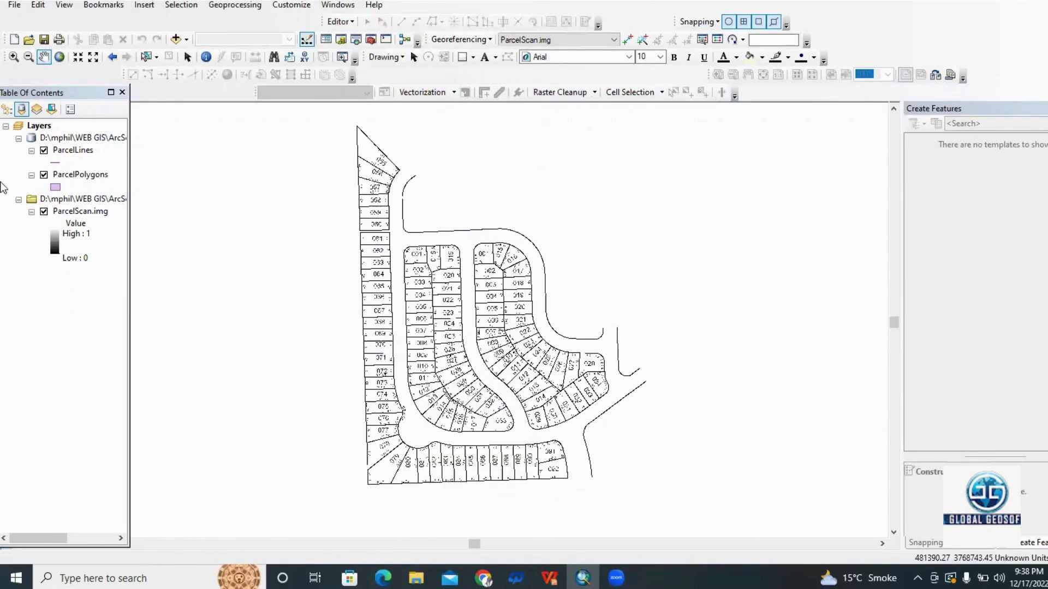
click(73, 213)
right_click(72, 213)
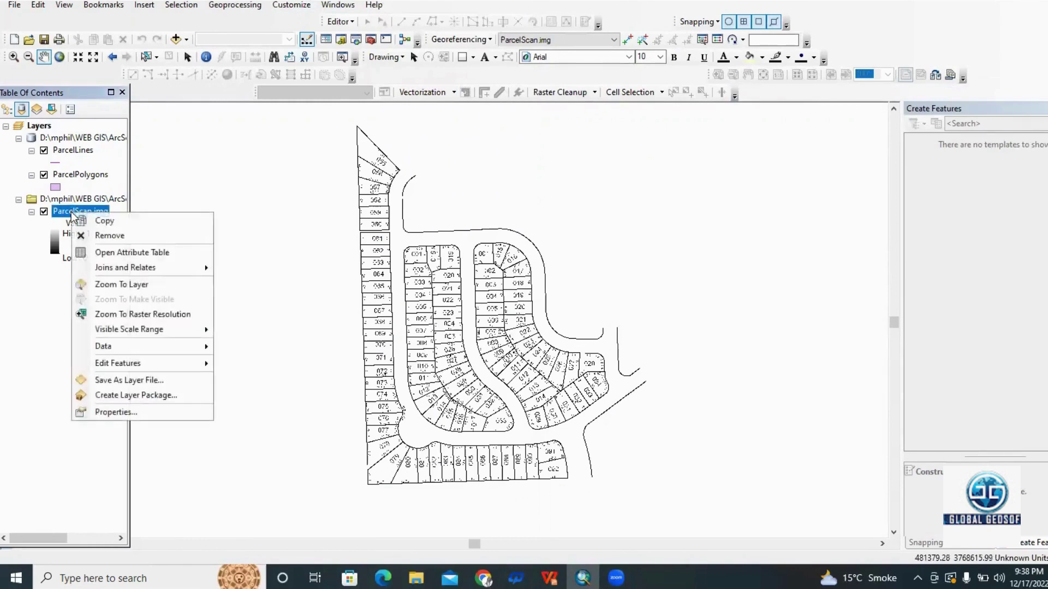
click(69, 232)
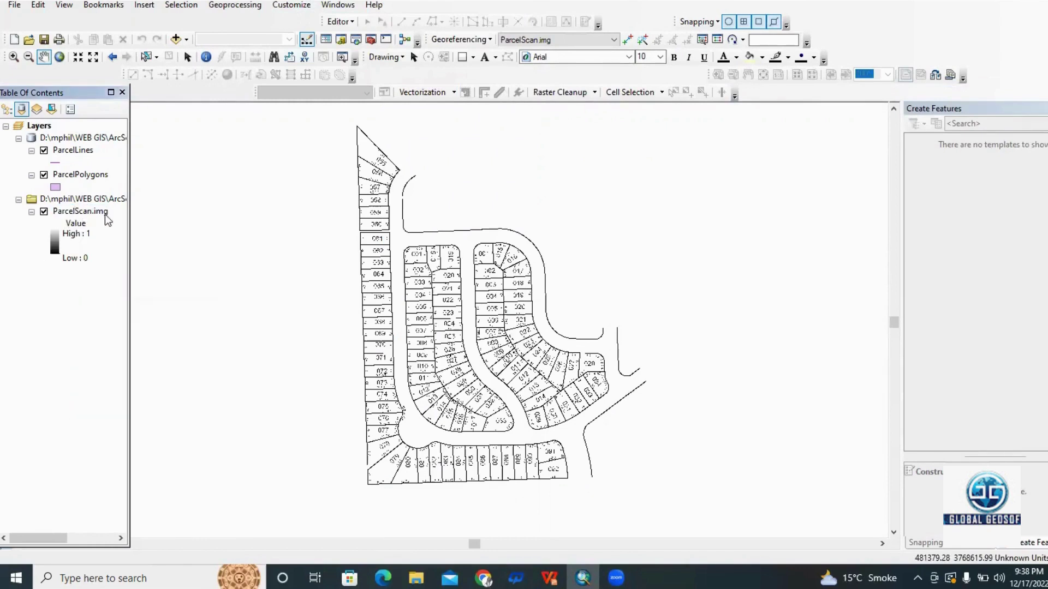
- Change the symbology of the ParcelScan.img raster layer to Unique Values, with separate colors for values 0 and 1
right_click(80, 214)
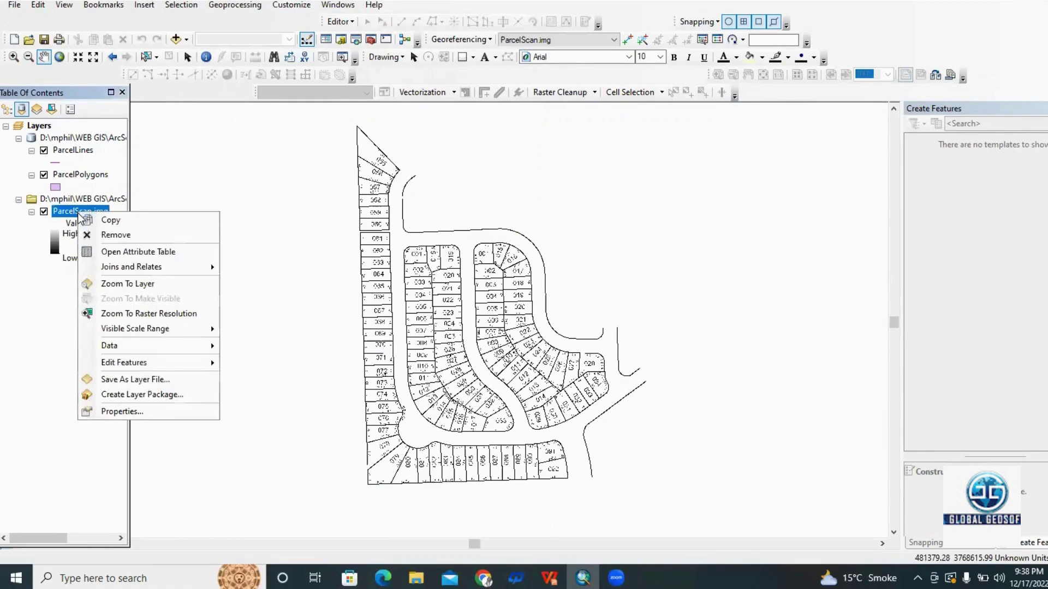
click(132, 410)
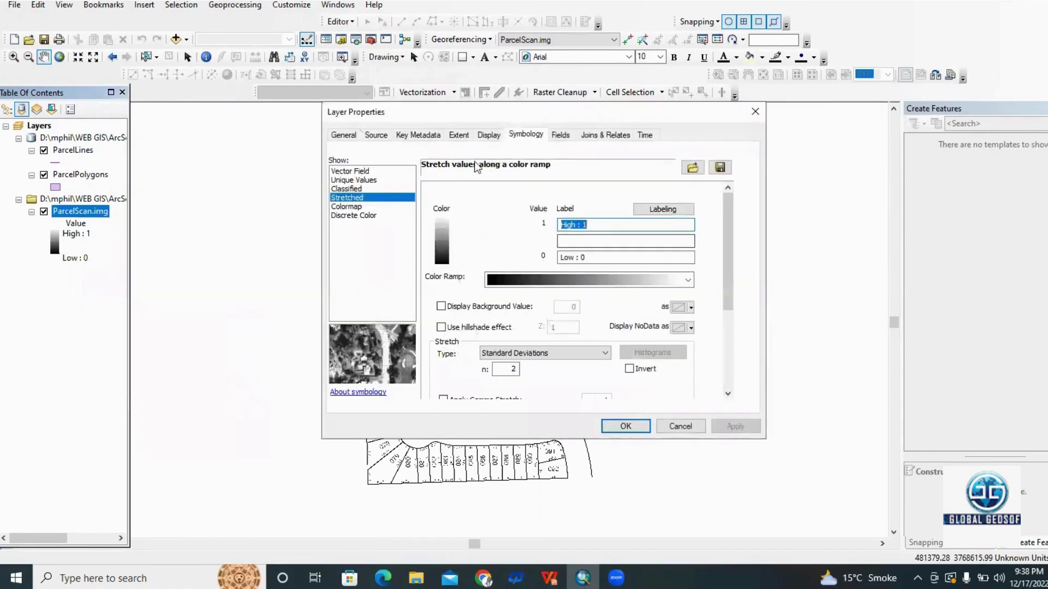
click(334, 136)
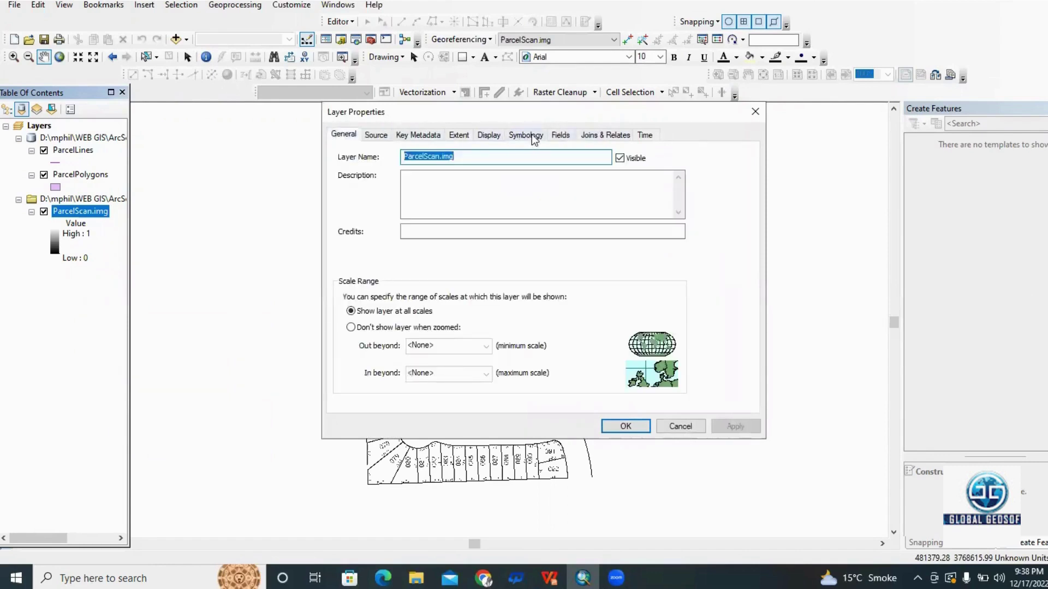
click(533, 138)
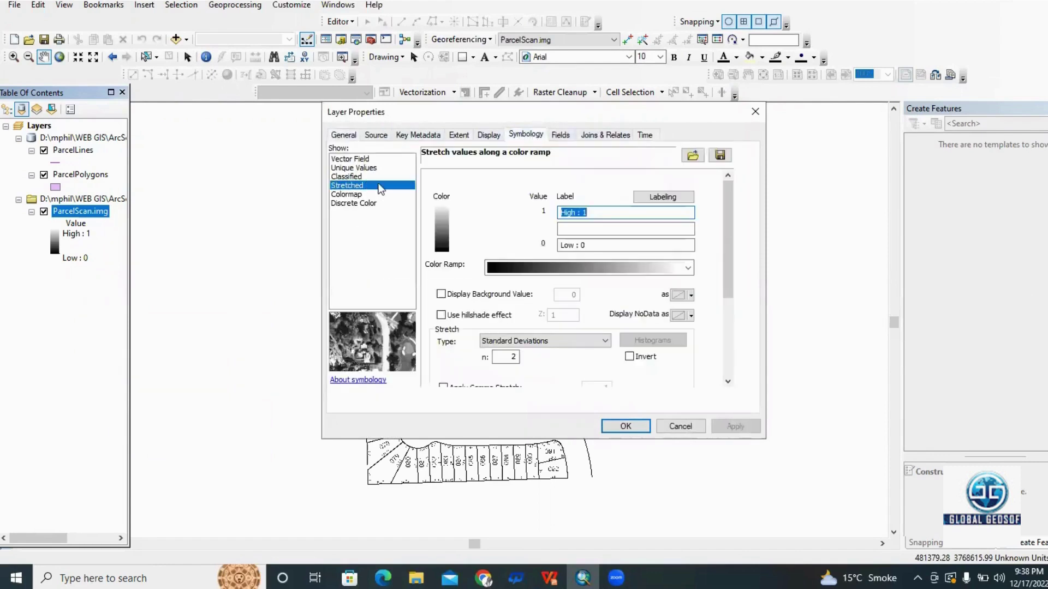
click(349, 168)
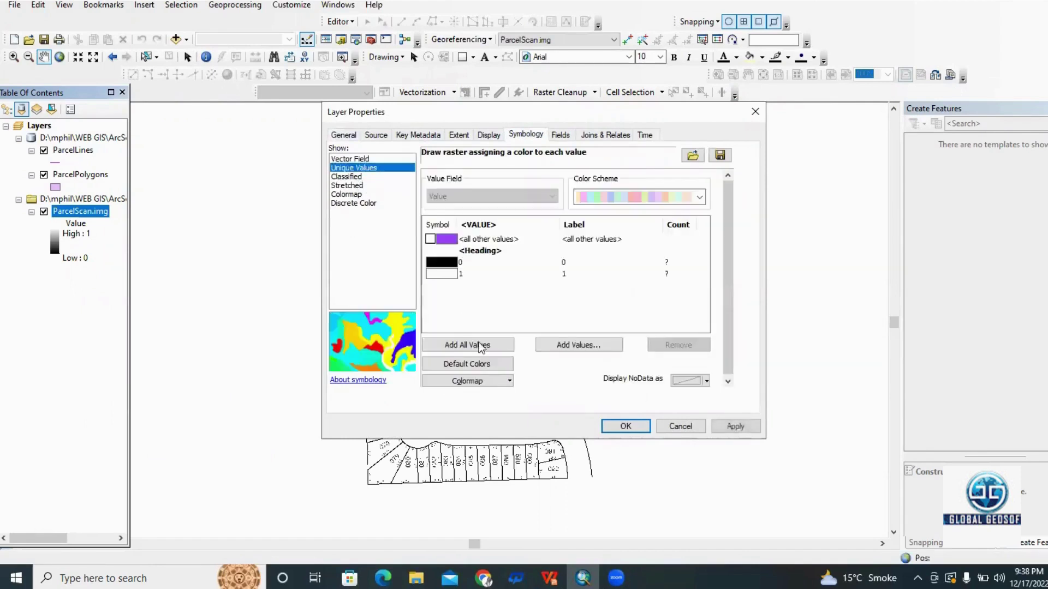
click(625, 427)
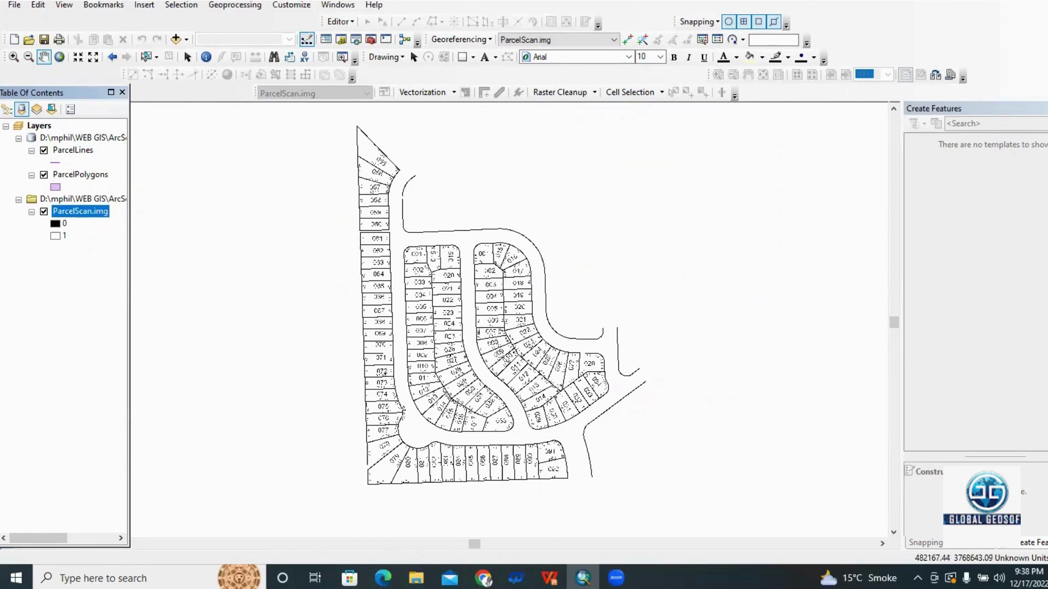
- Enable classic snapping in the editing options
click(341, 22)
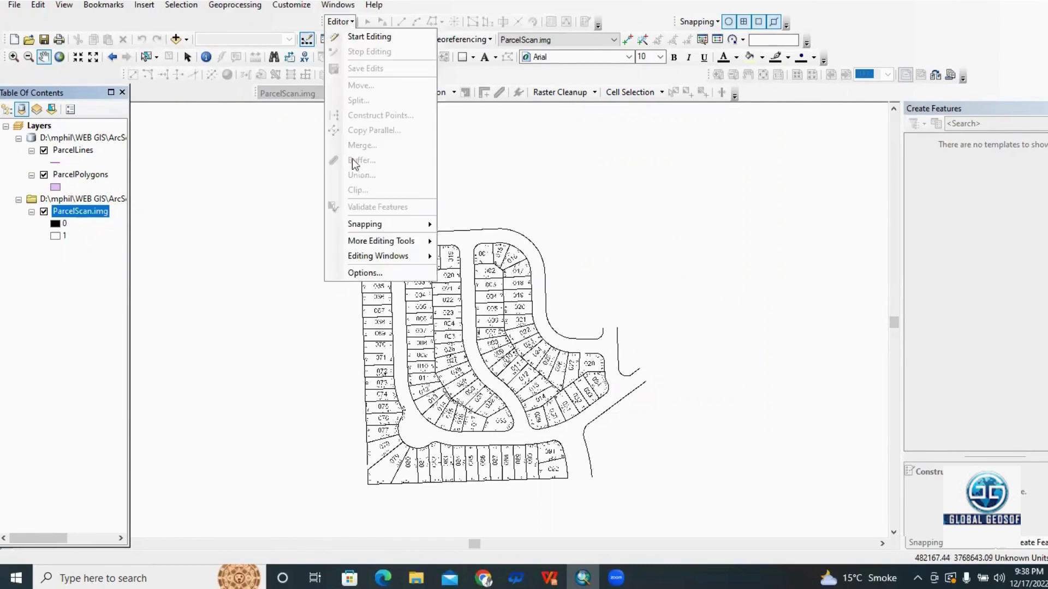
click(364, 273)
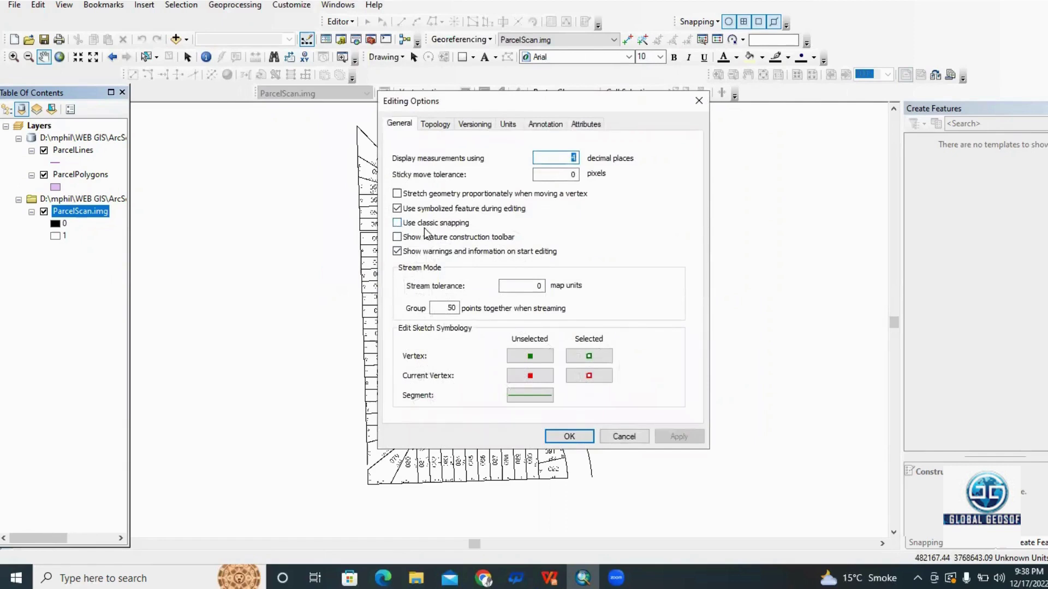
click(397, 224)
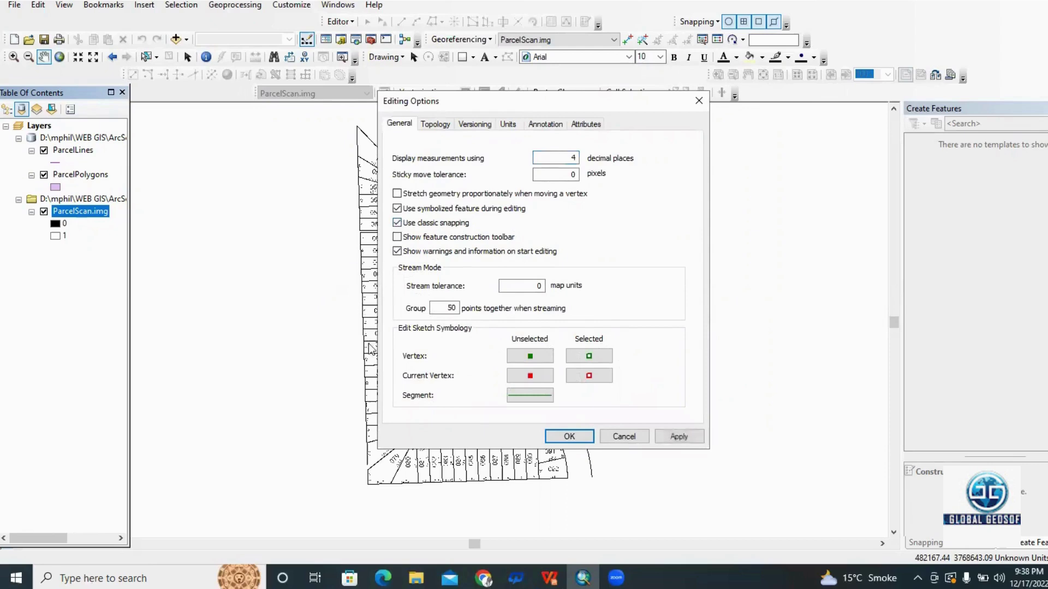
click(569, 437)
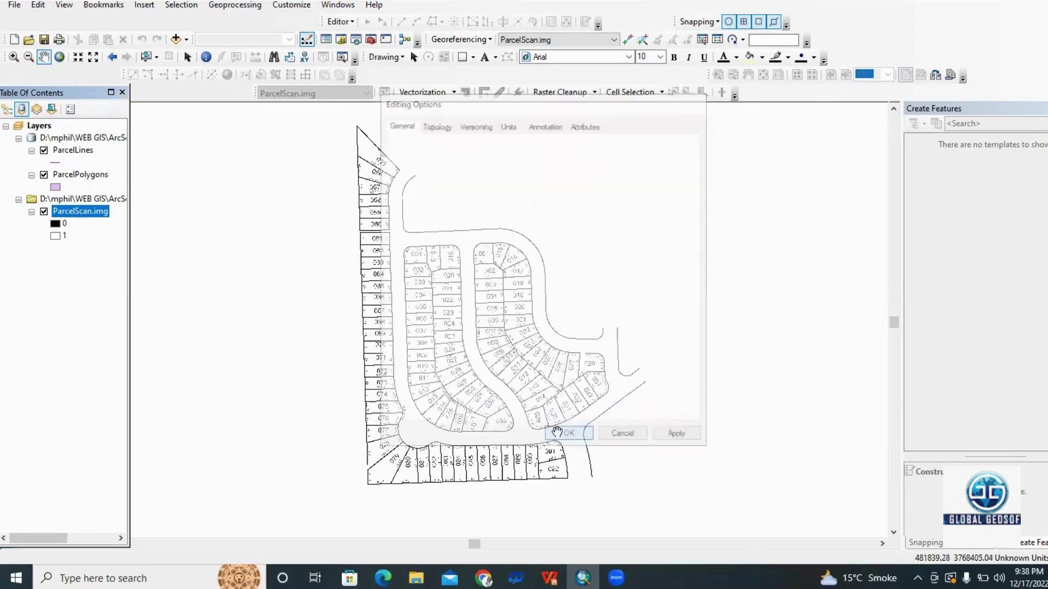
- Start an edit session on the geodatabase that contains the ParcelLines layer
click(344, 23)
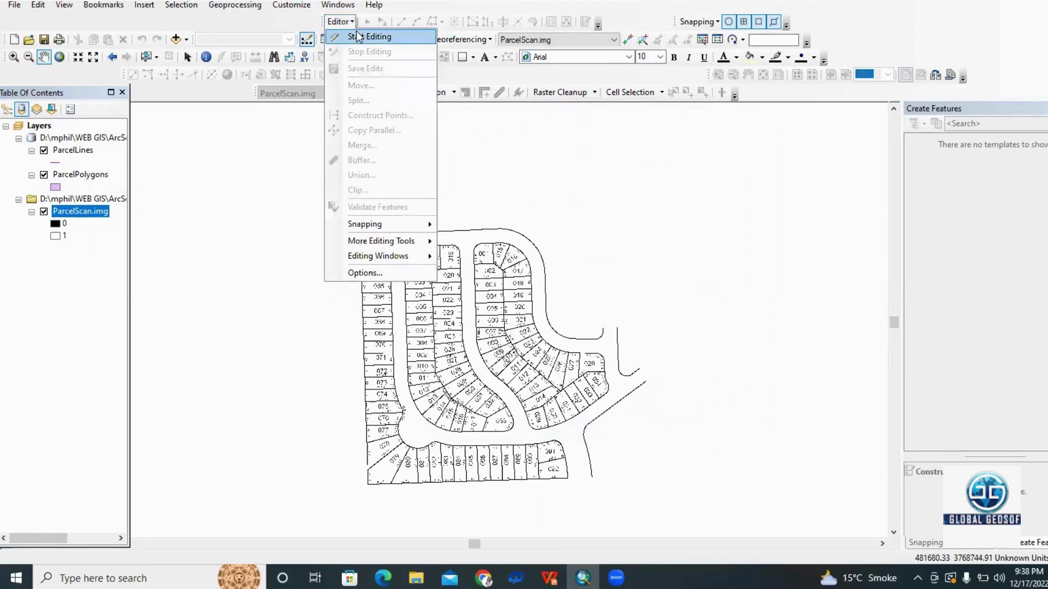
click(356, 37)
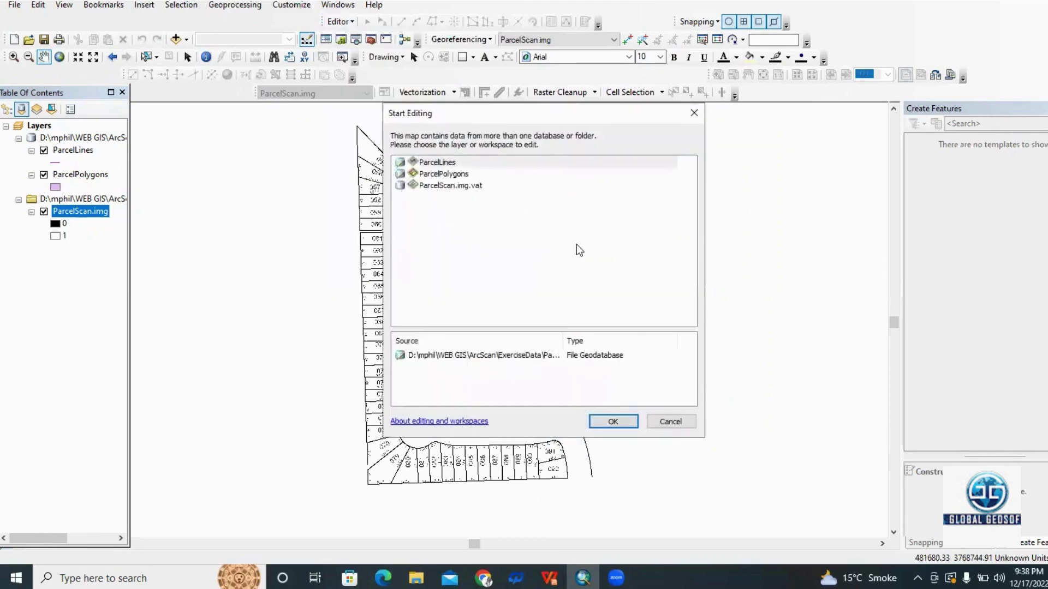
click(605, 419)
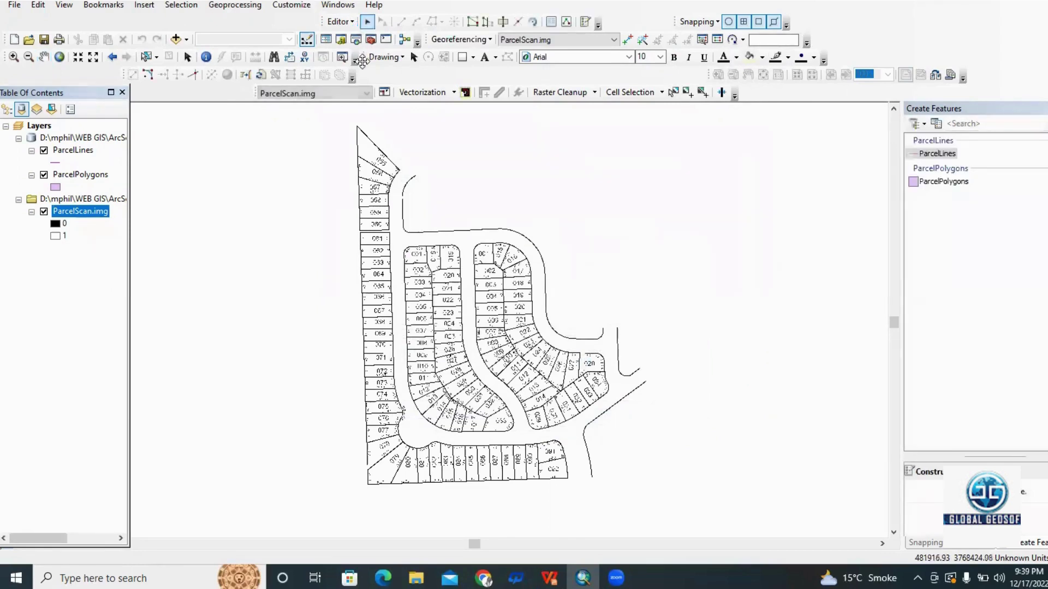
click(348, 26)
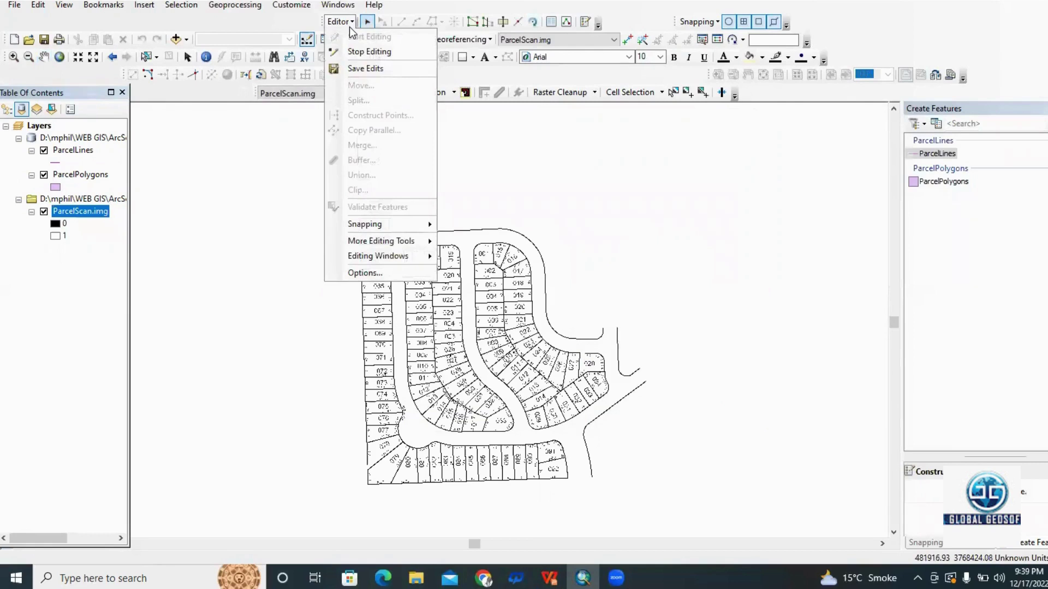
mouse_move(391, 222)
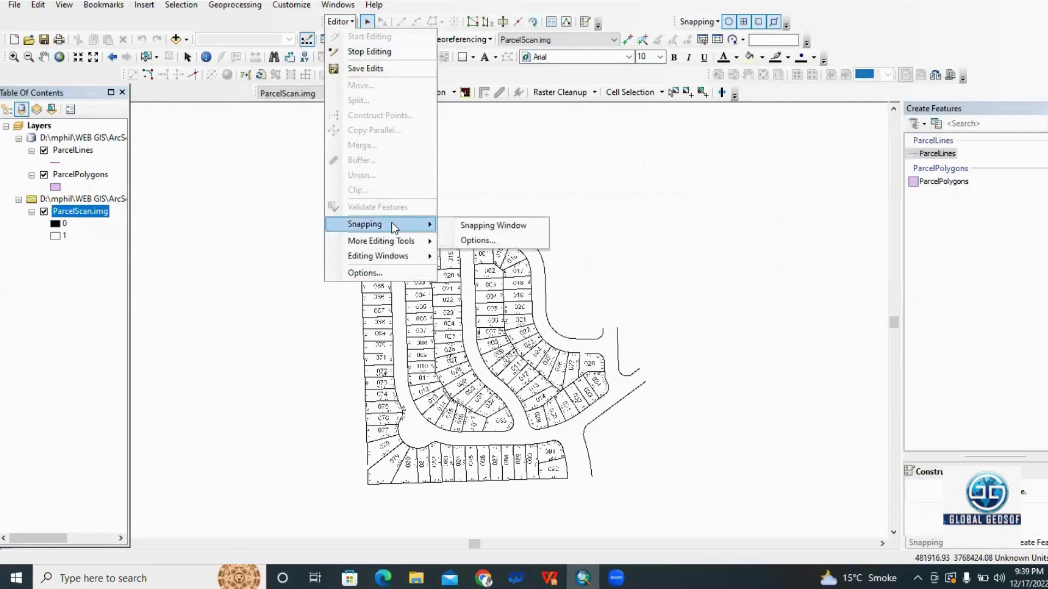
click(479, 241)
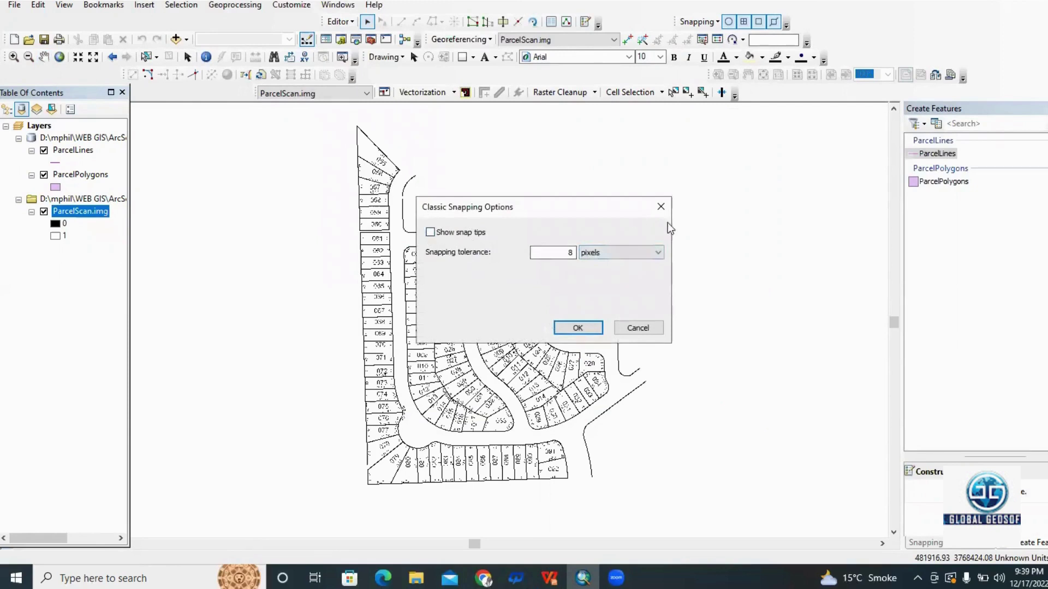
click(659, 207)
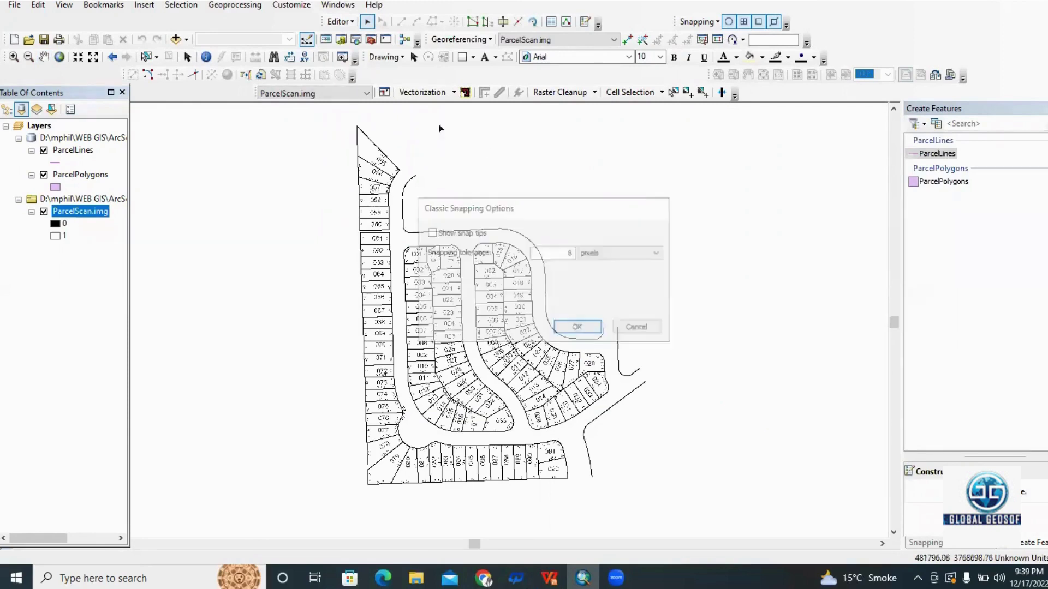
- Open the snapping environment and enable raster snapping for Centerlines and for the raster option just below Corner
click(342, 24)
mouse_move(399, 220)
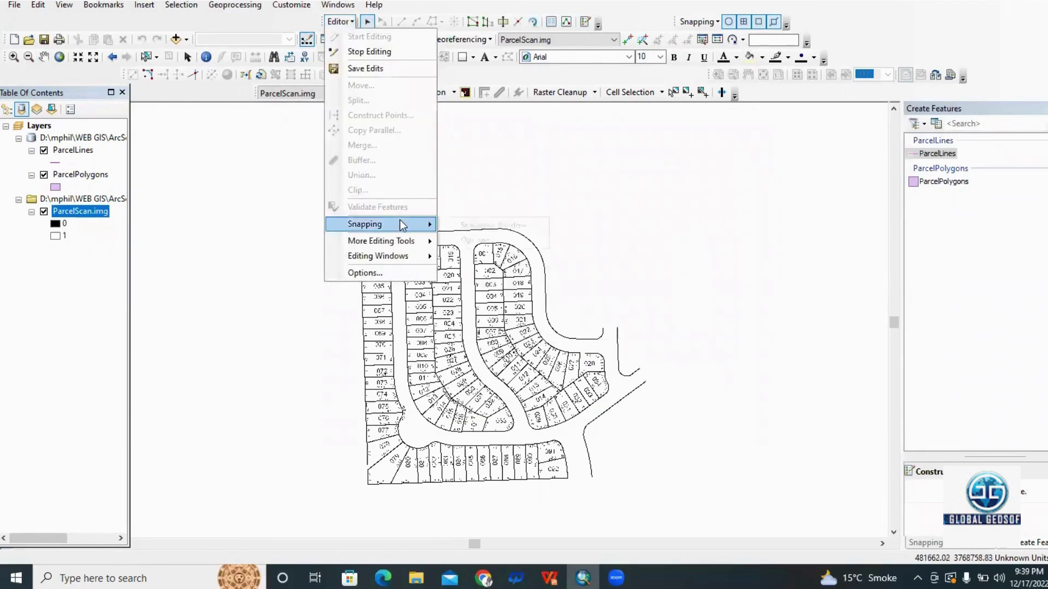
click(485, 225)
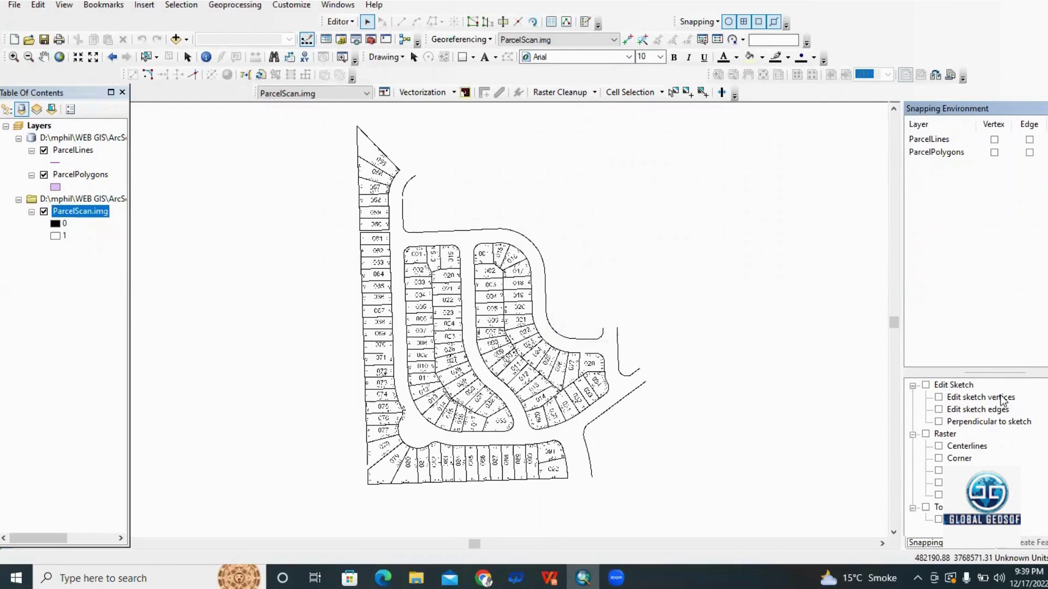
click(938, 446)
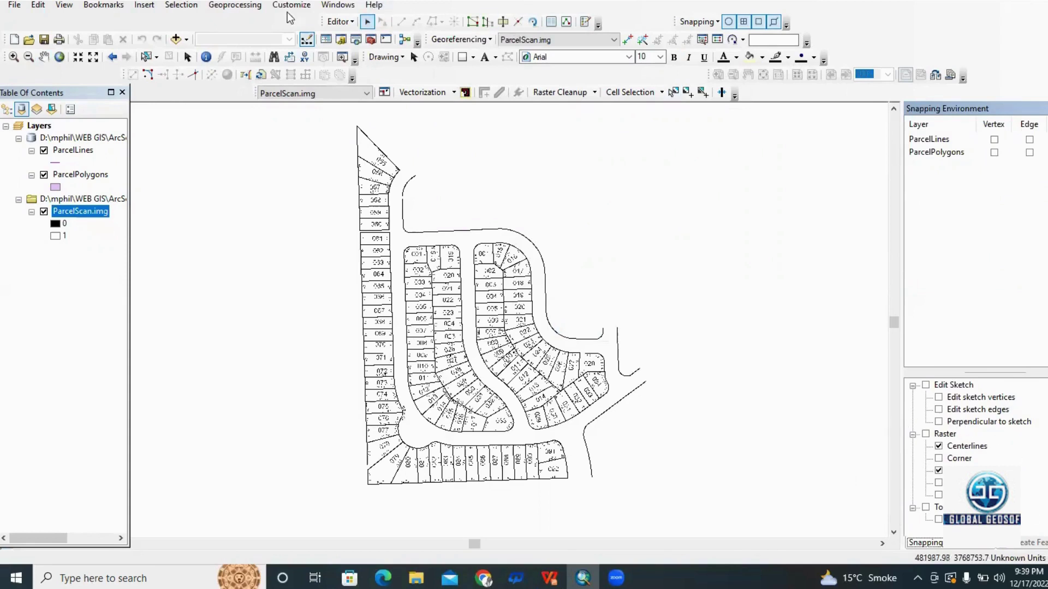
- Turn on snap tips in the classic snapping options
click(353, 25)
mouse_move(387, 233)
click(479, 238)
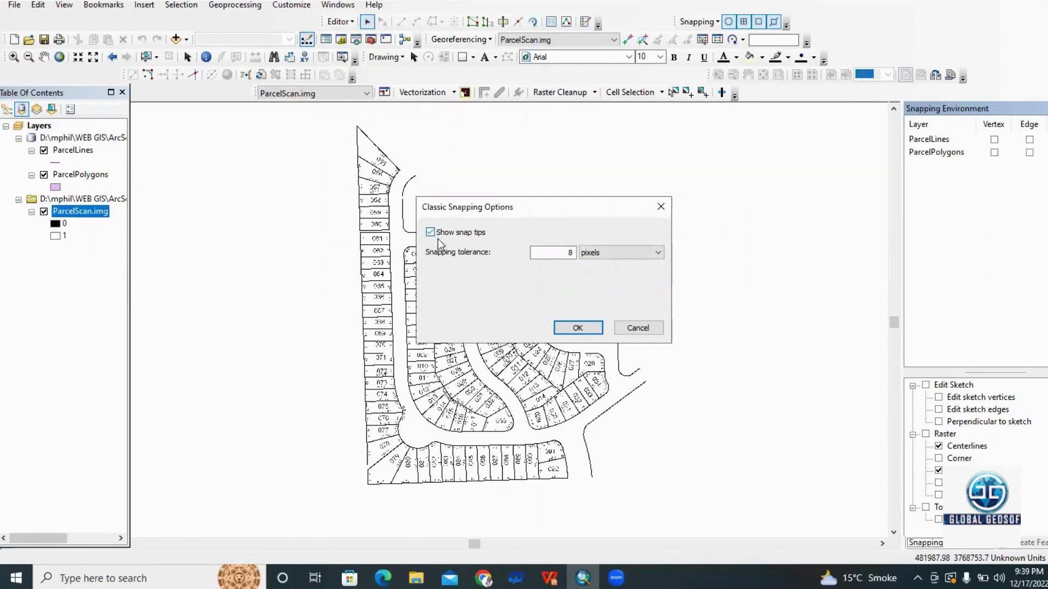
click(583, 328)
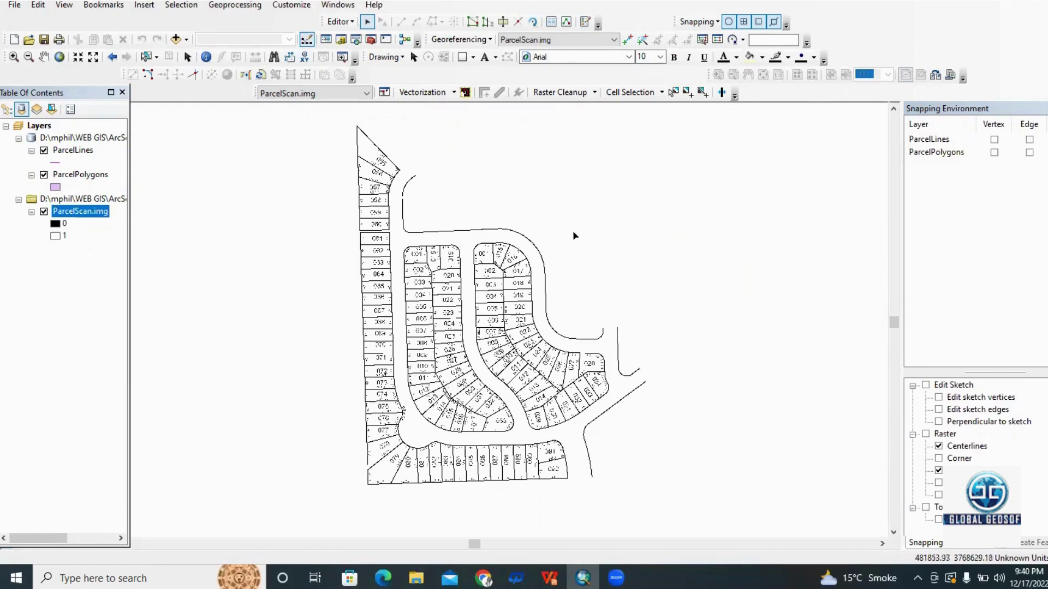
click(335, 21)
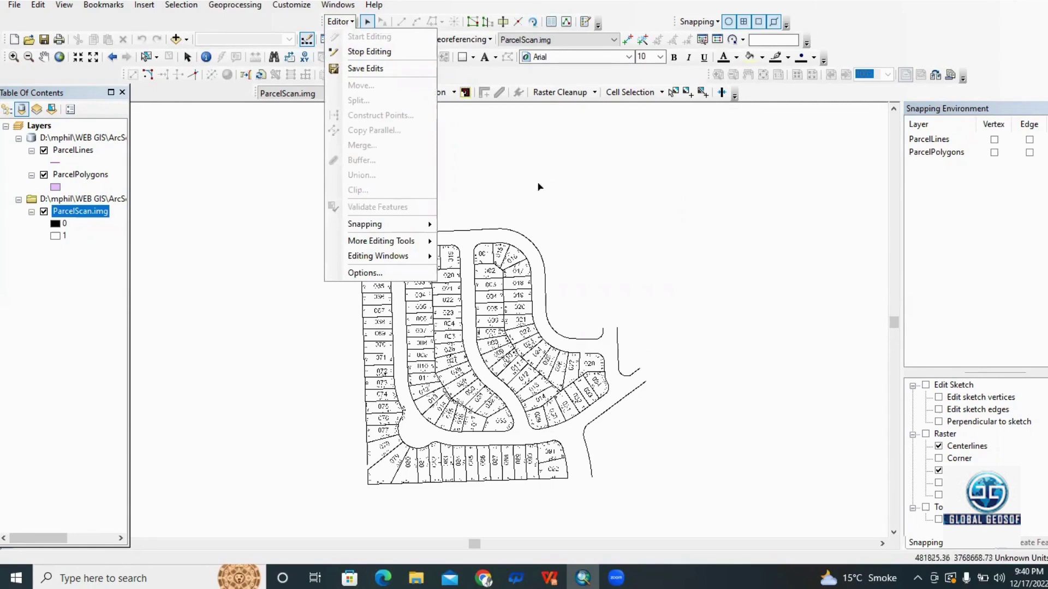
- Zoom to the Trace lines bookmark and choose the ParcelLines template in the Create Features window
click(100, 7)
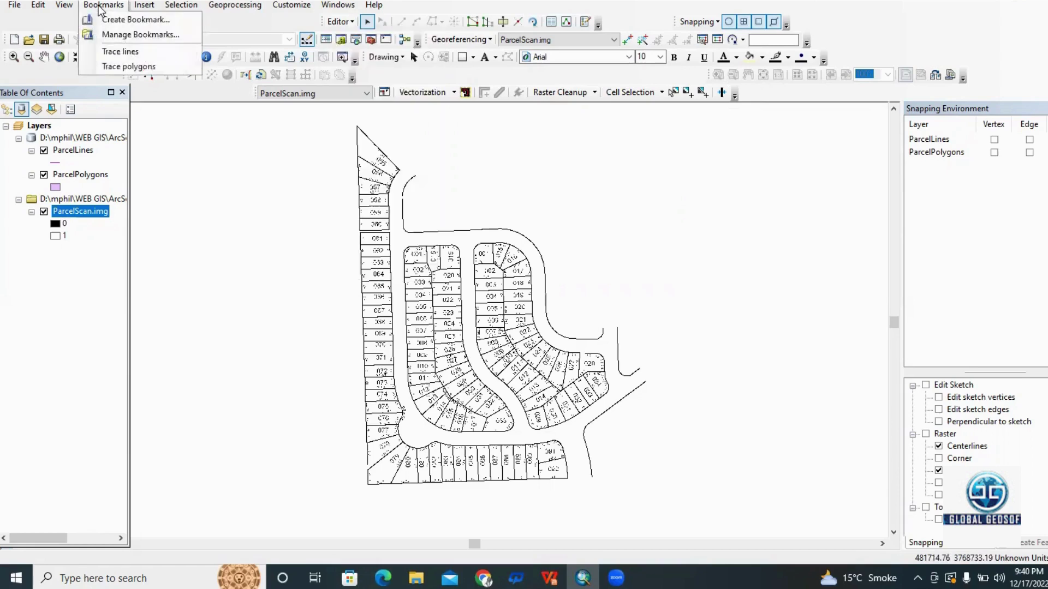
click(137, 50)
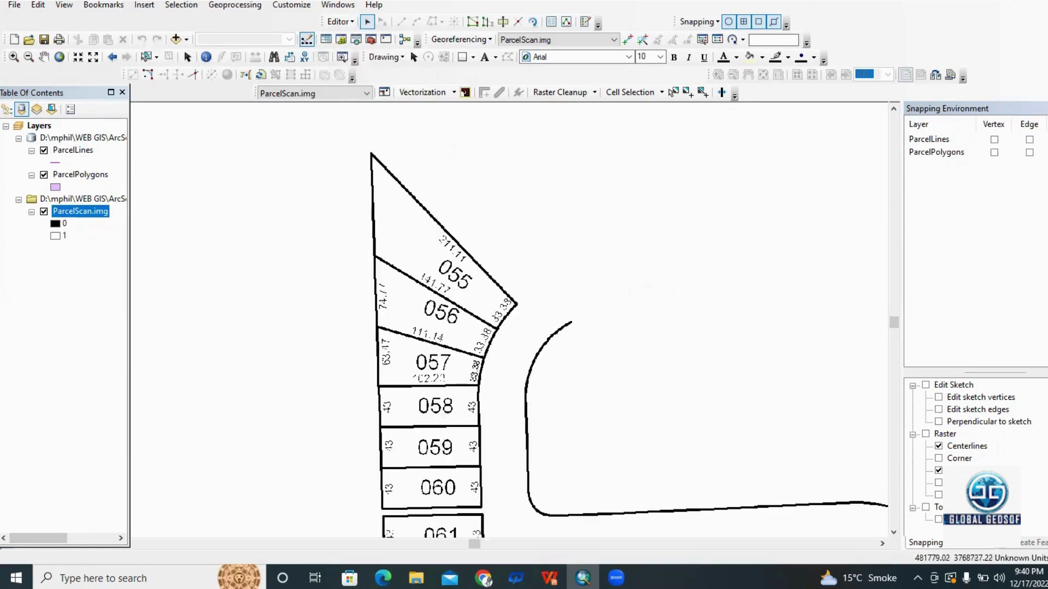
click(1025, 543)
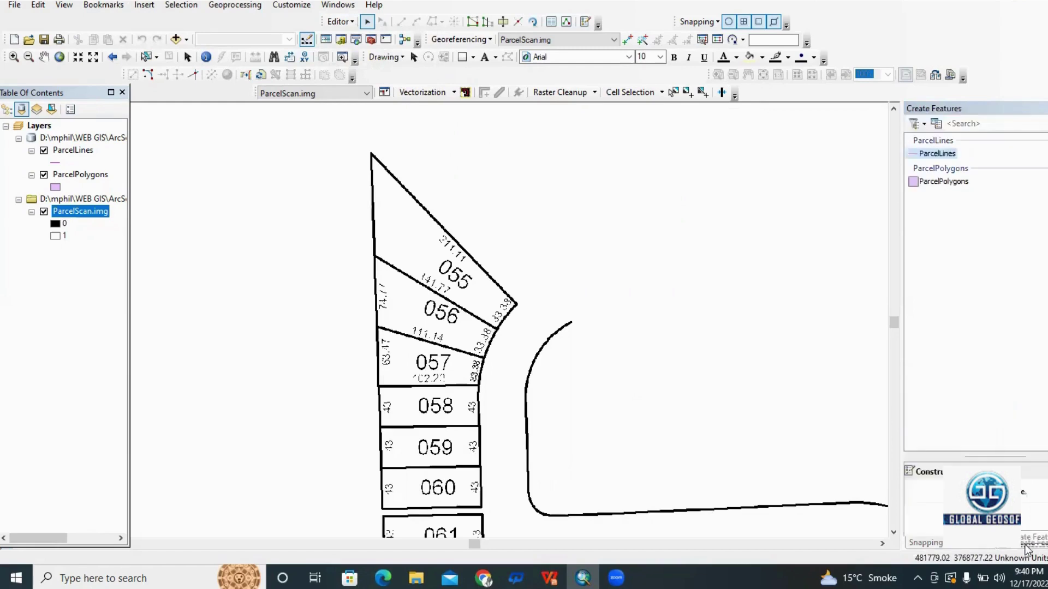
click(934, 153)
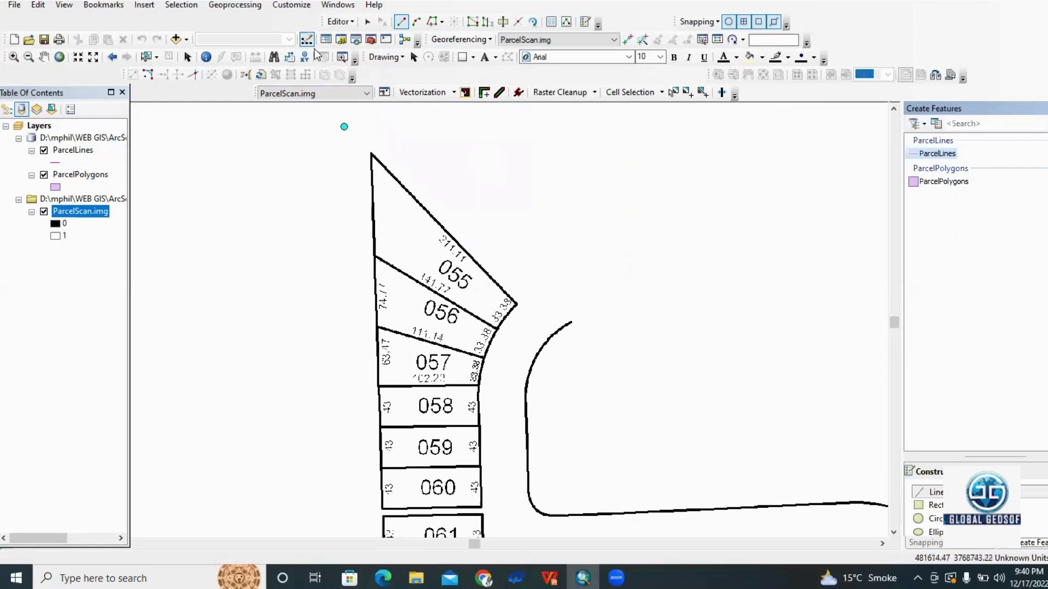
- Stop editing and start a new edit session on the geodatabase that contains the ParcelLines layer
click(361, 38)
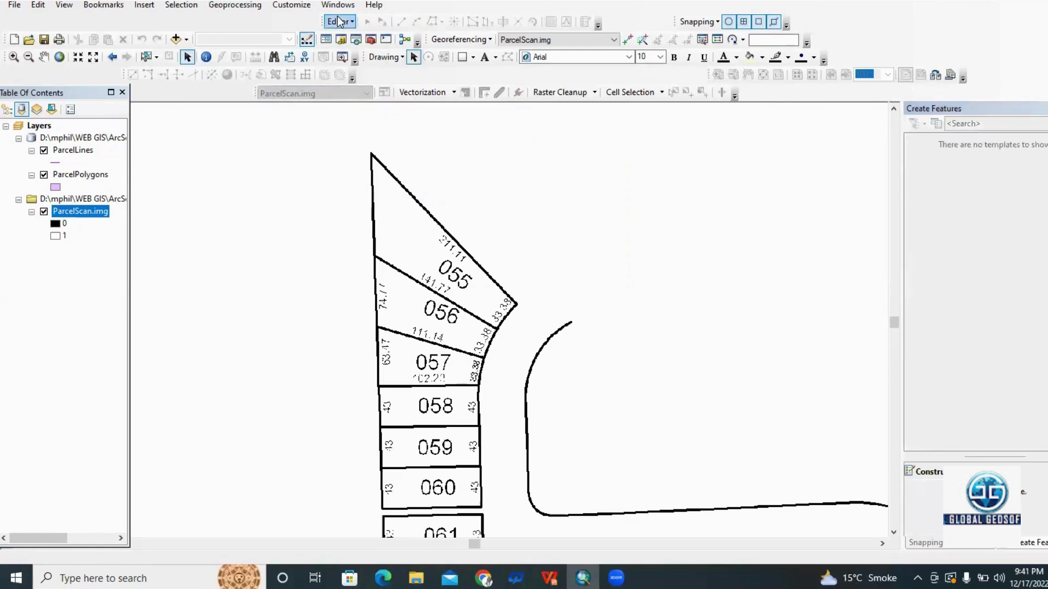
click(339, 22)
click(363, 32)
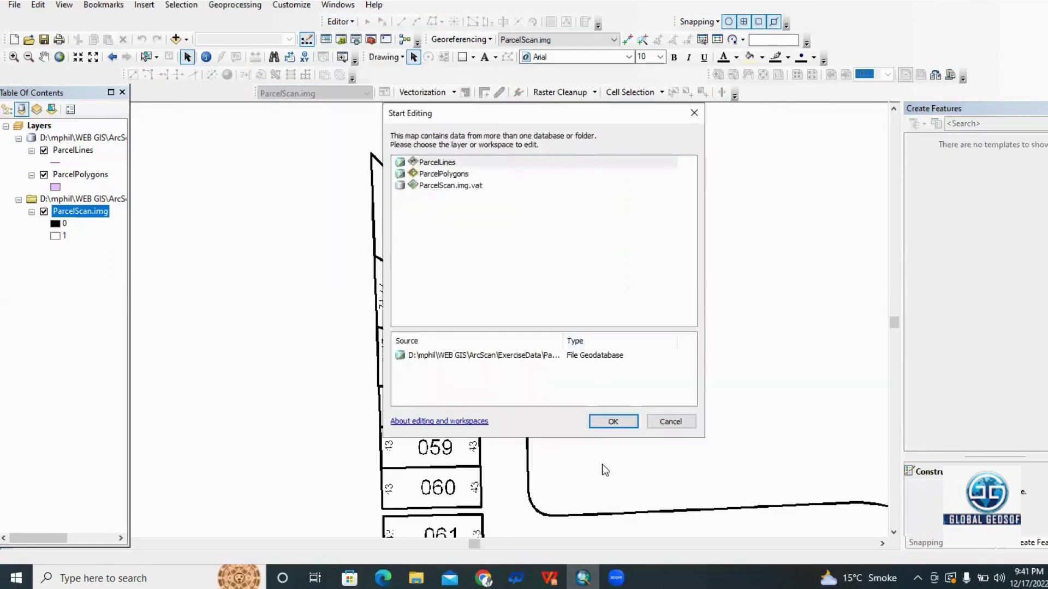
click(612, 422)
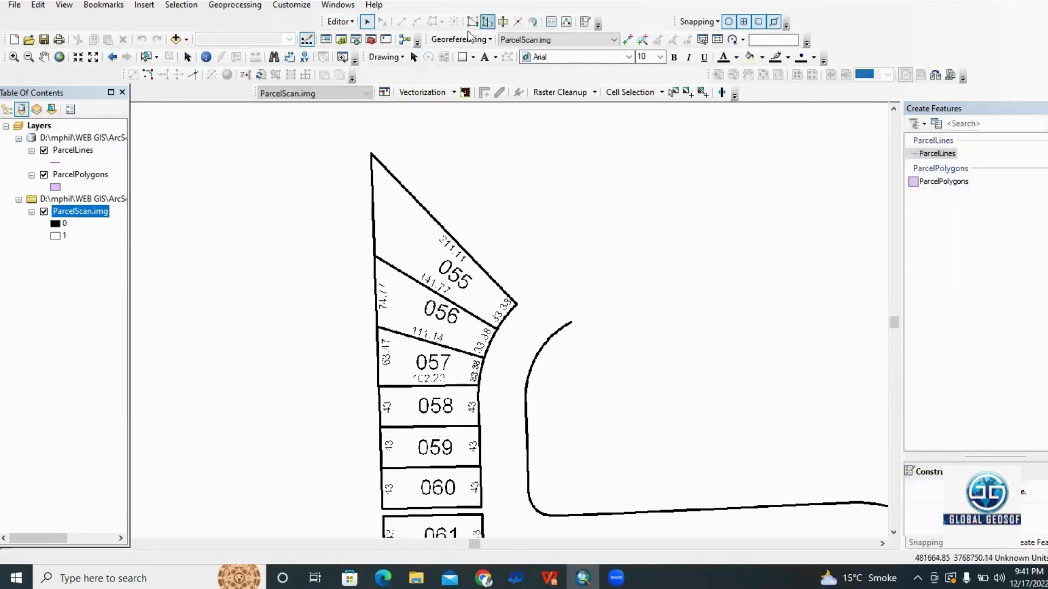
- Set the maximum raster line width to 7 pixels in the raster snapping options
click(384, 92)
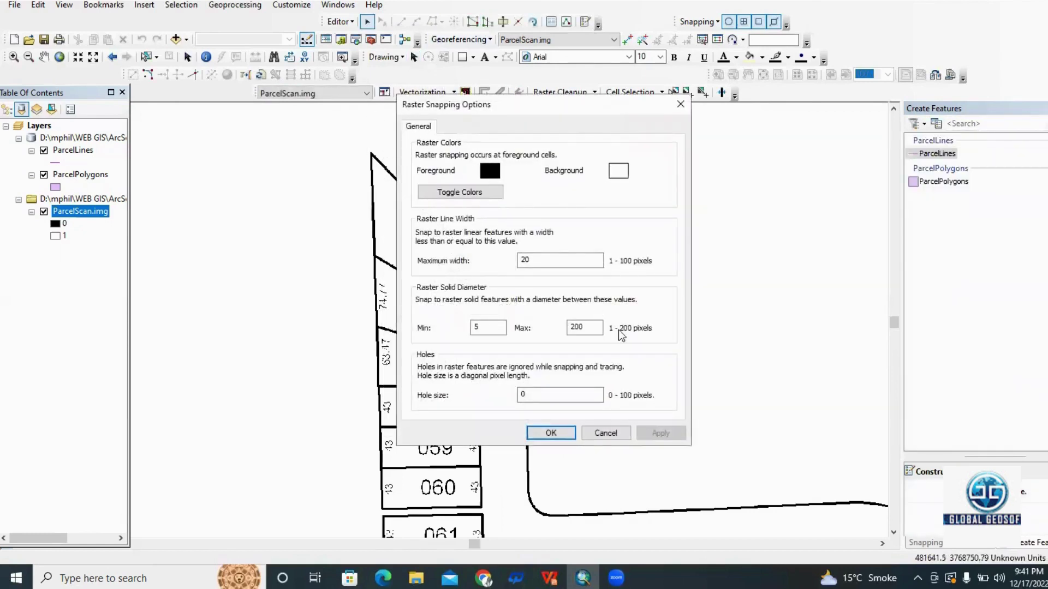
click(541, 258)
key(BackSpace)
key(BackSpace)
text(7)
key(Return)
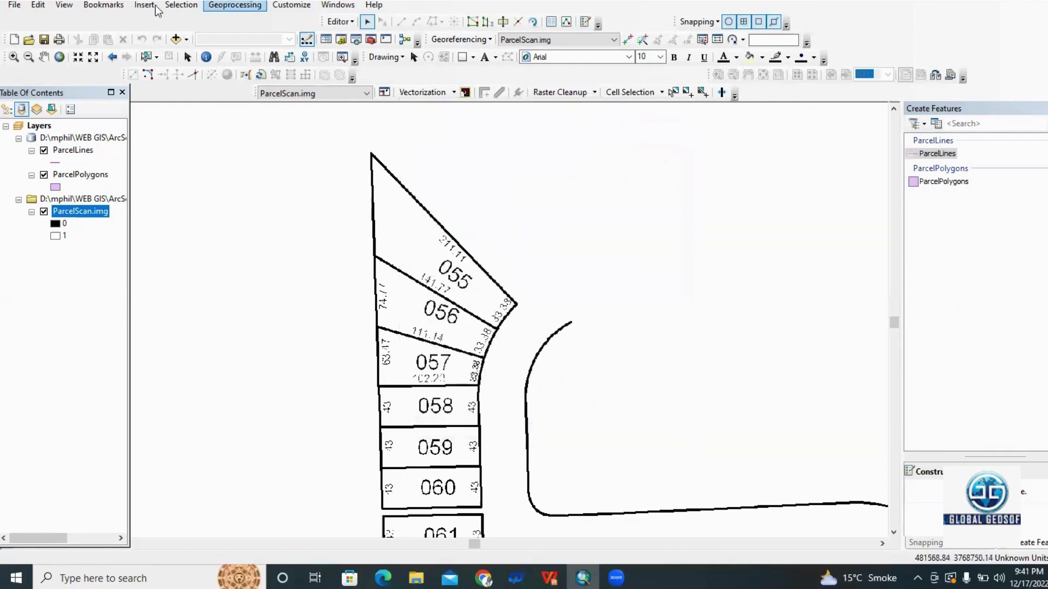
- Return to the Trace lines bookmark and activate Vectorization Trace with the ParcelLines template
click(103, 5)
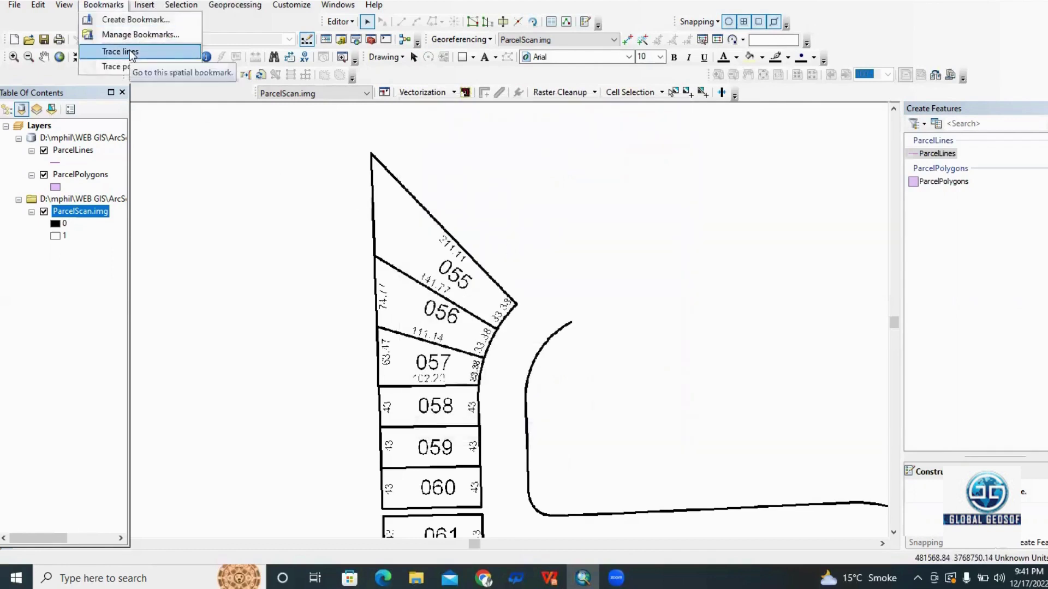
click(131, 52)
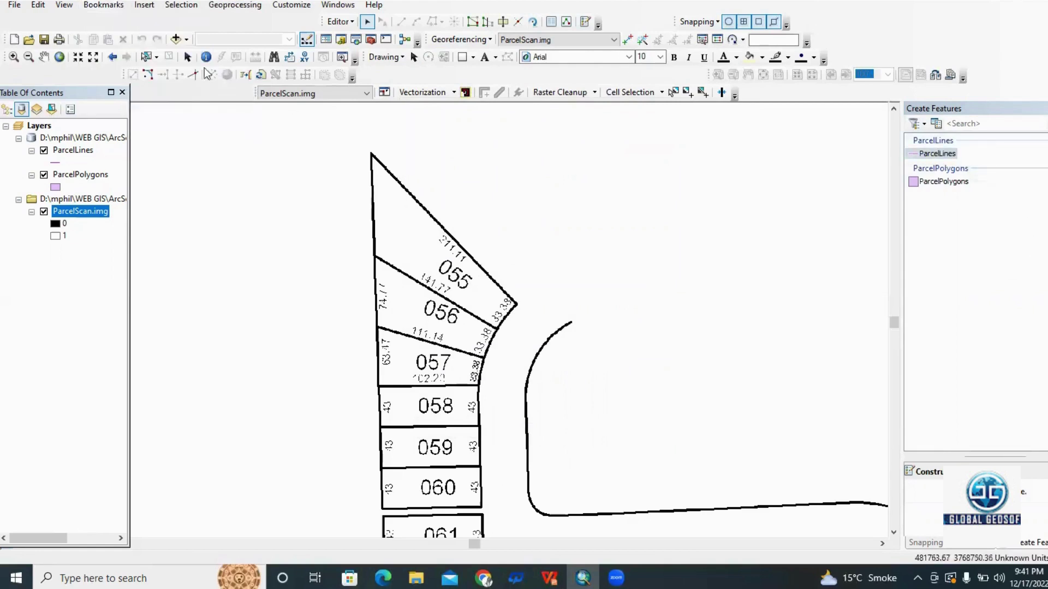
click(937, 153)
click(261, 74)
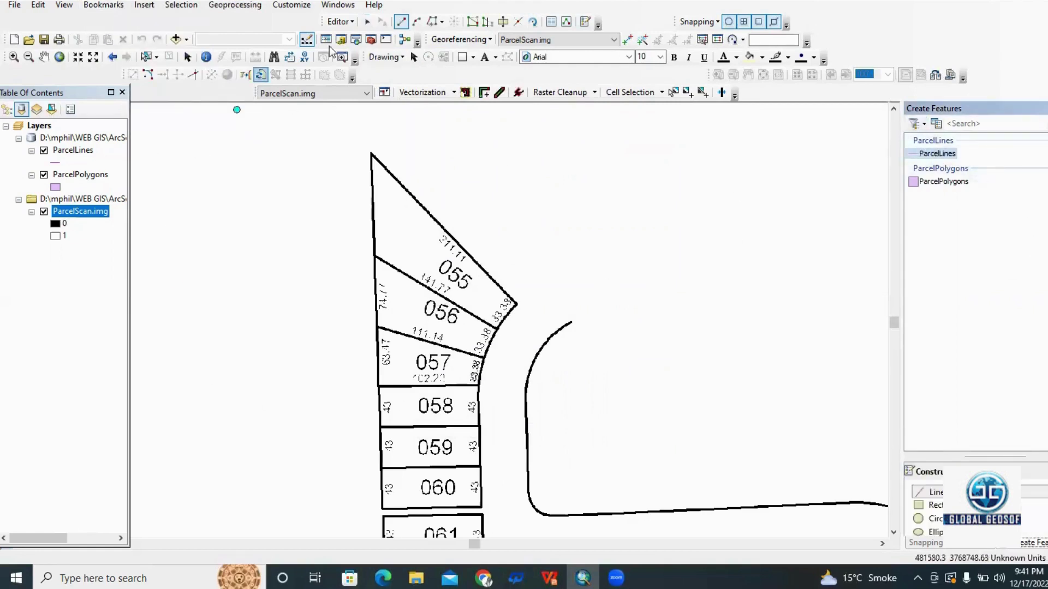
click(484, 92)
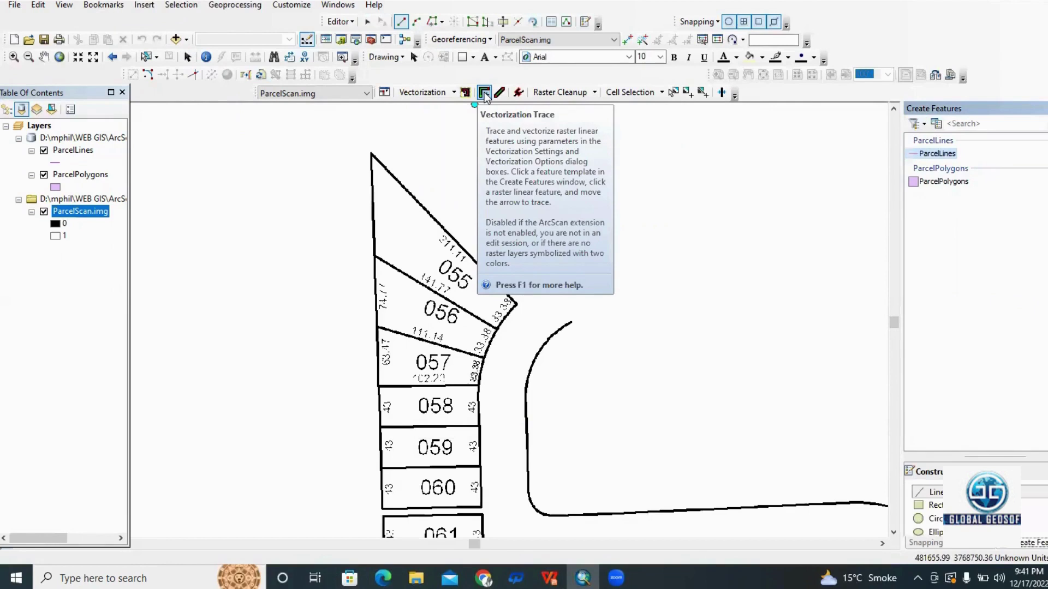
click(106, 6)
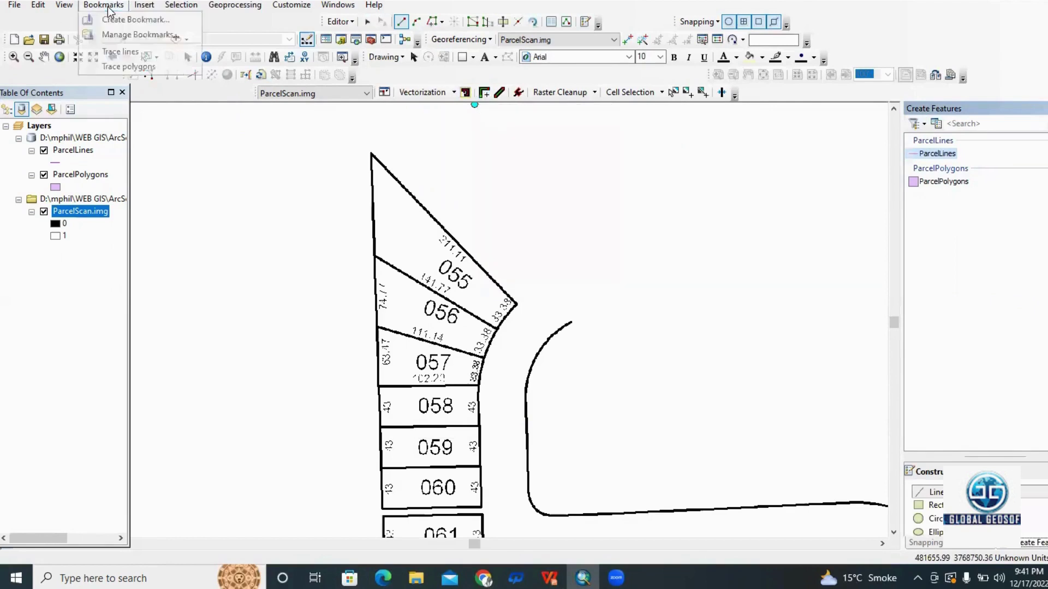
key(Right)
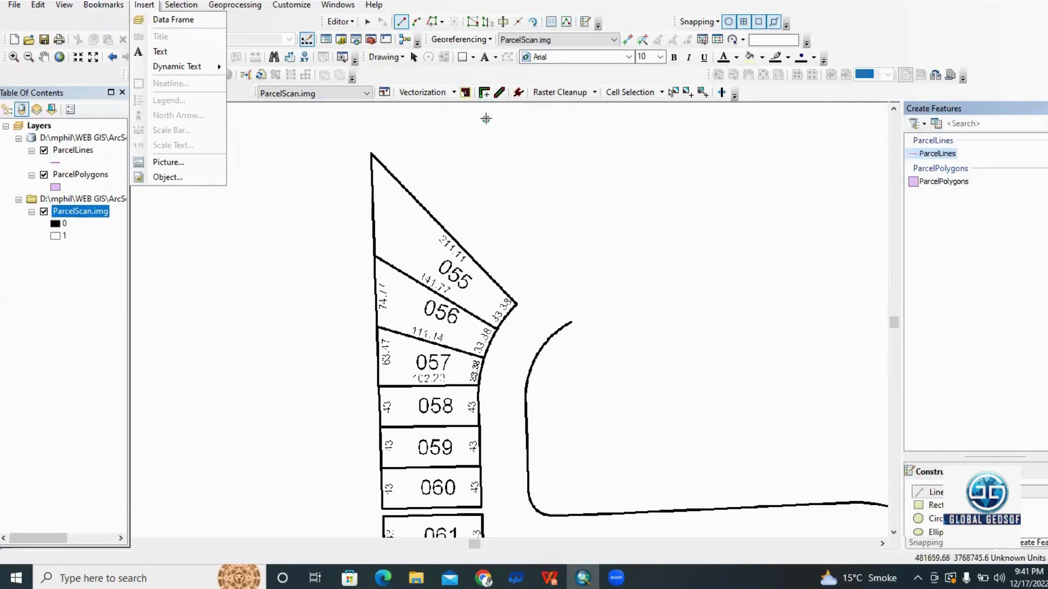
click(483, 94)
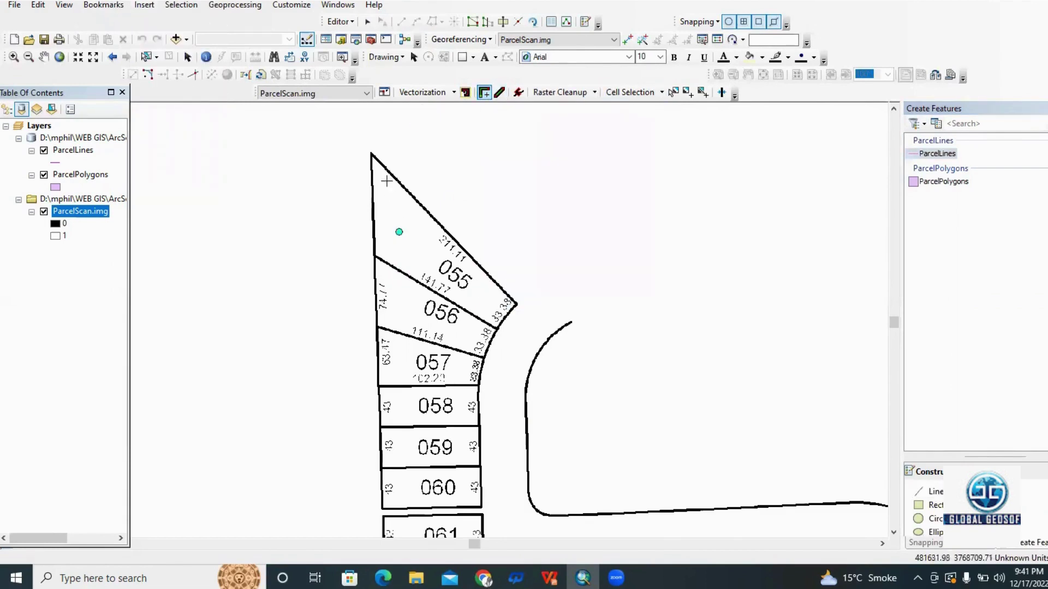
- Trace the outer parcel boundary down the west side from parcel 055 and around the lower edge of parcel 060
click(375, 264)
drag(374, 264, 374, 216)
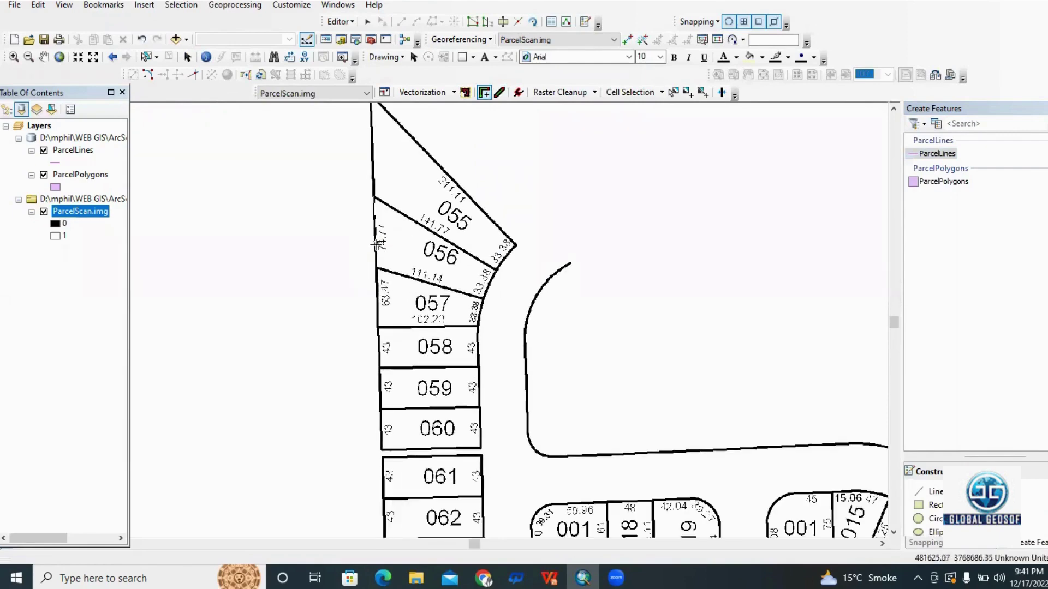
drag(405, 328, 430, 203)
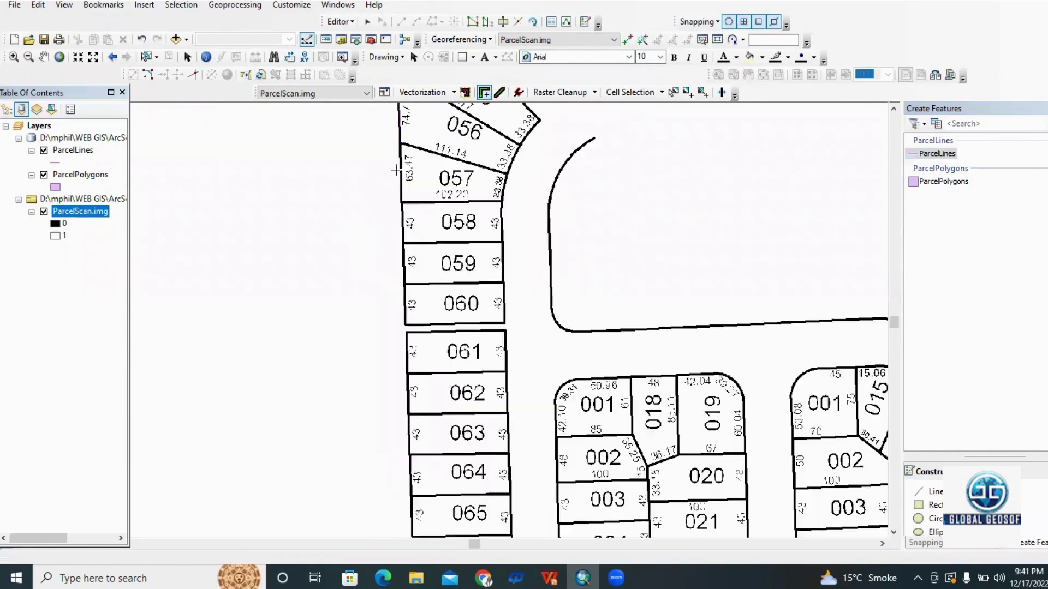
click(402, 201)
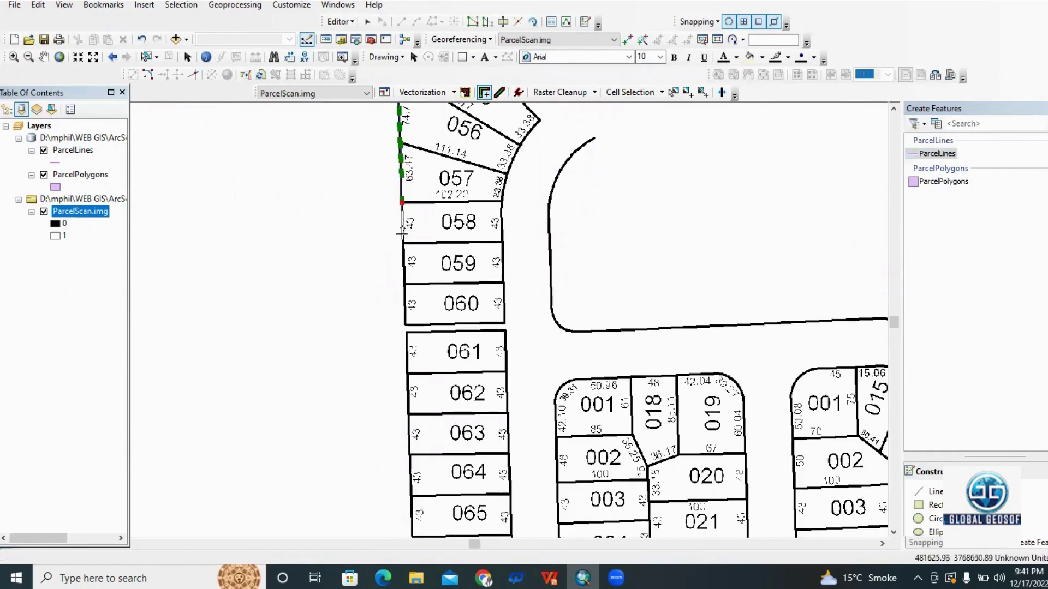
scroll(393, 262, up, 3)
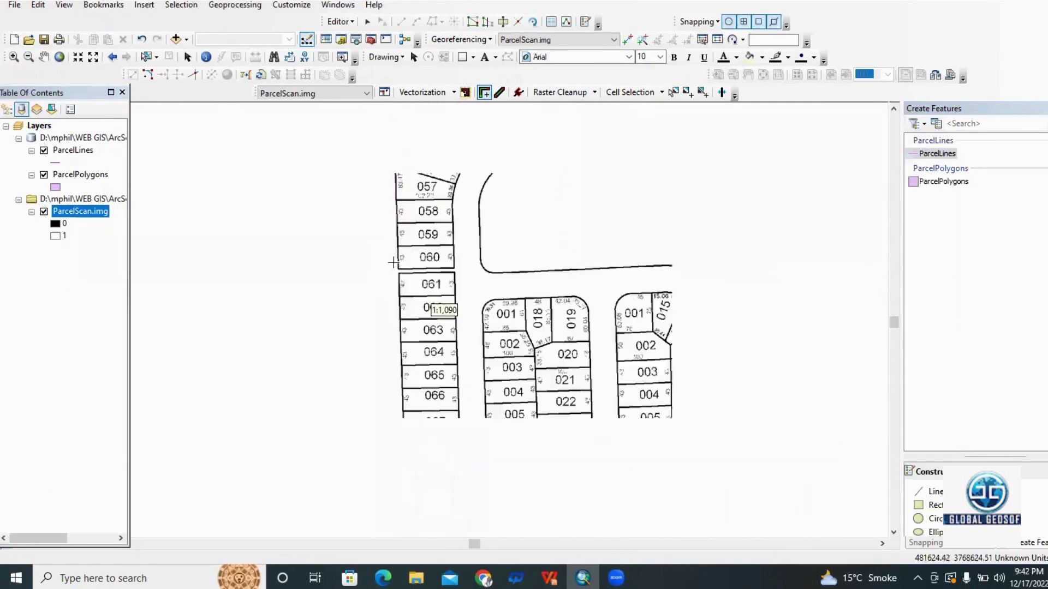
scroll(393, 262, down, 1)
scroll(389, 265, down, 1)
click(388, 263)
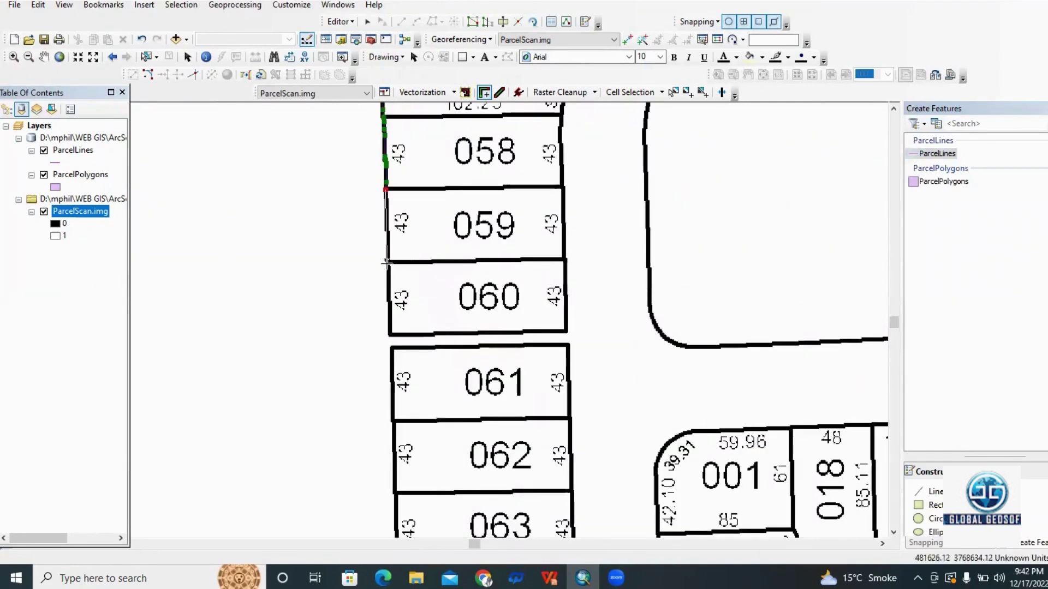
click(566, 262)
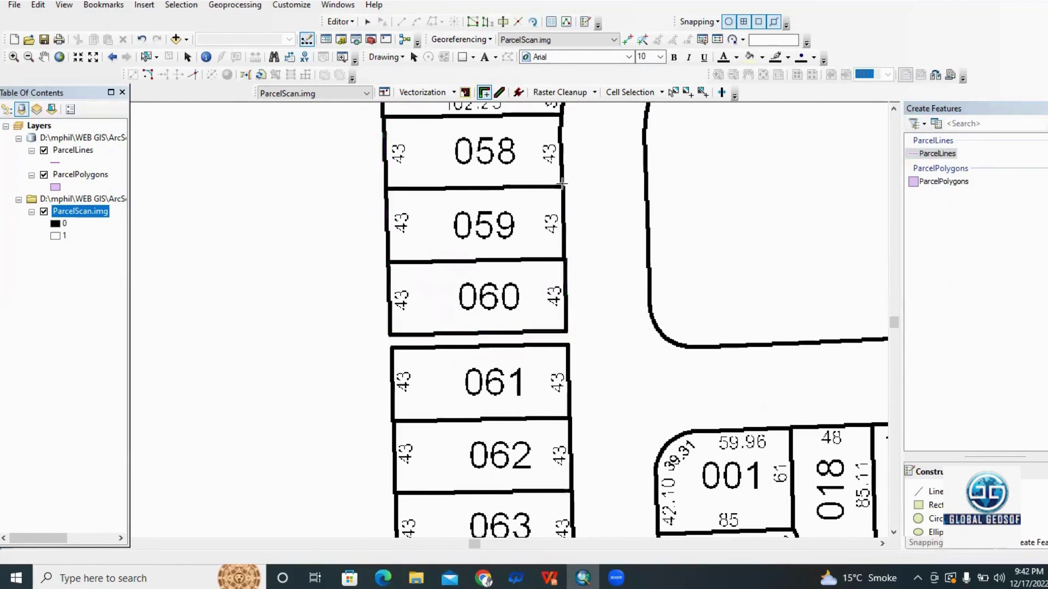
- Continue the trace up the east side of parcels 059 to 055, around the pointed corner of parcel 055, and finish the line
drag(560, 164, 540, 350)
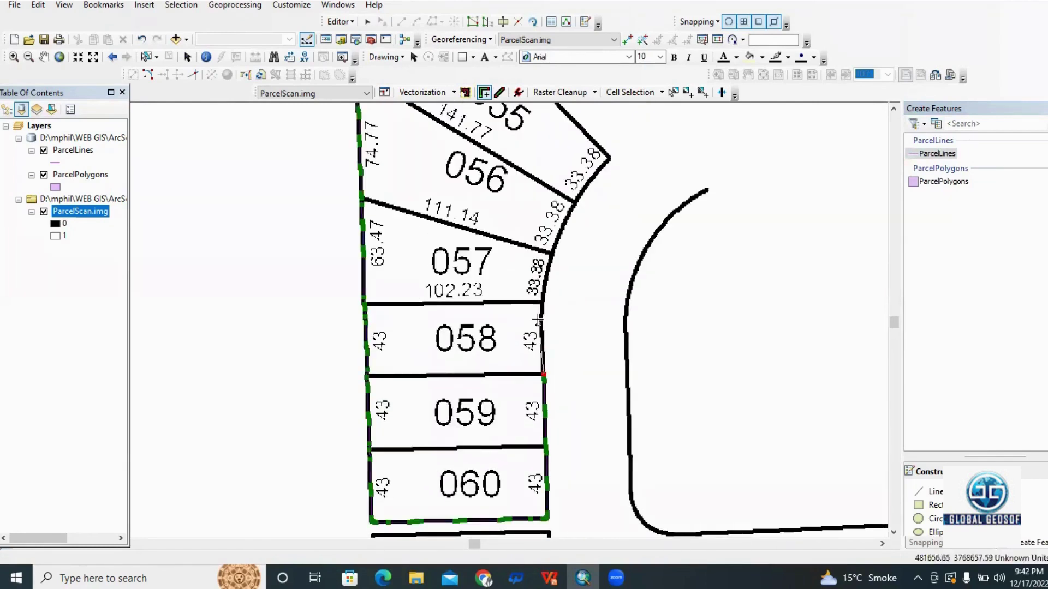
click(542, 302)
click(552, 253)
drag(554, 220, 486, 338)
click(506, 323)
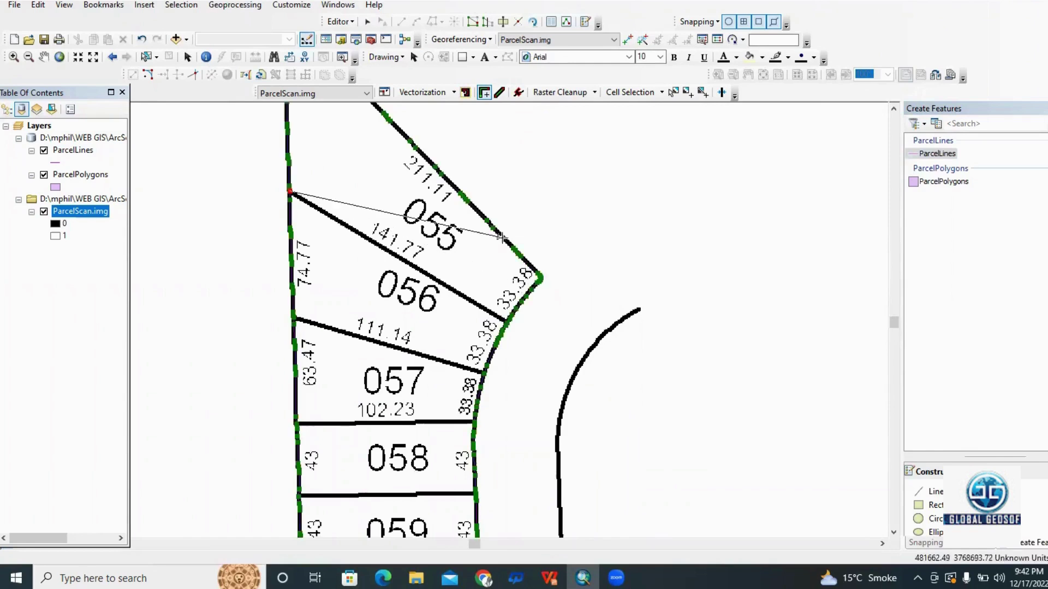
drag(290, 109, 368, 224)
click(362, 130)
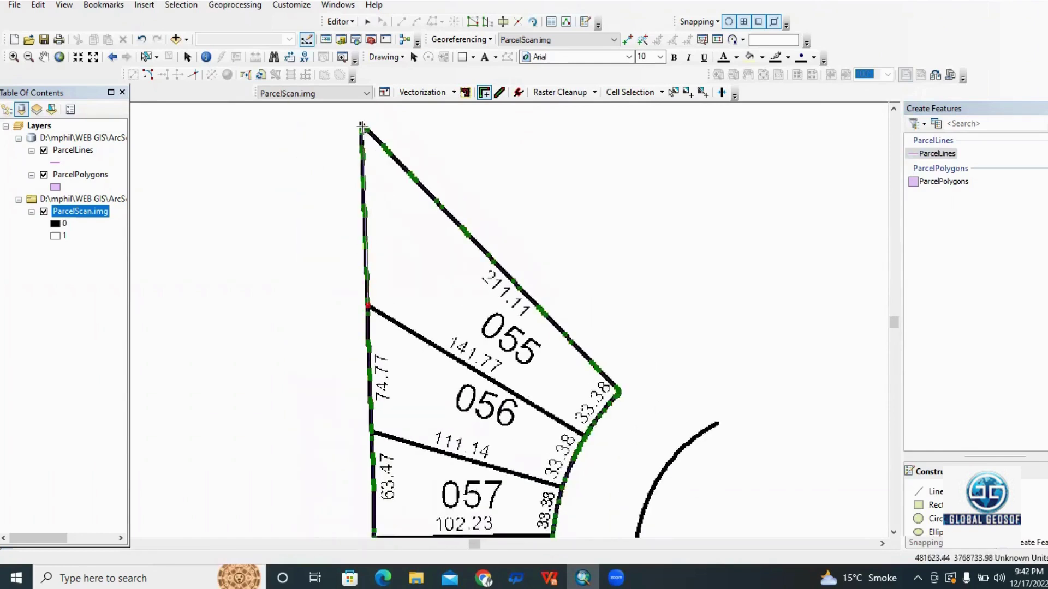
double_click(361, 128)
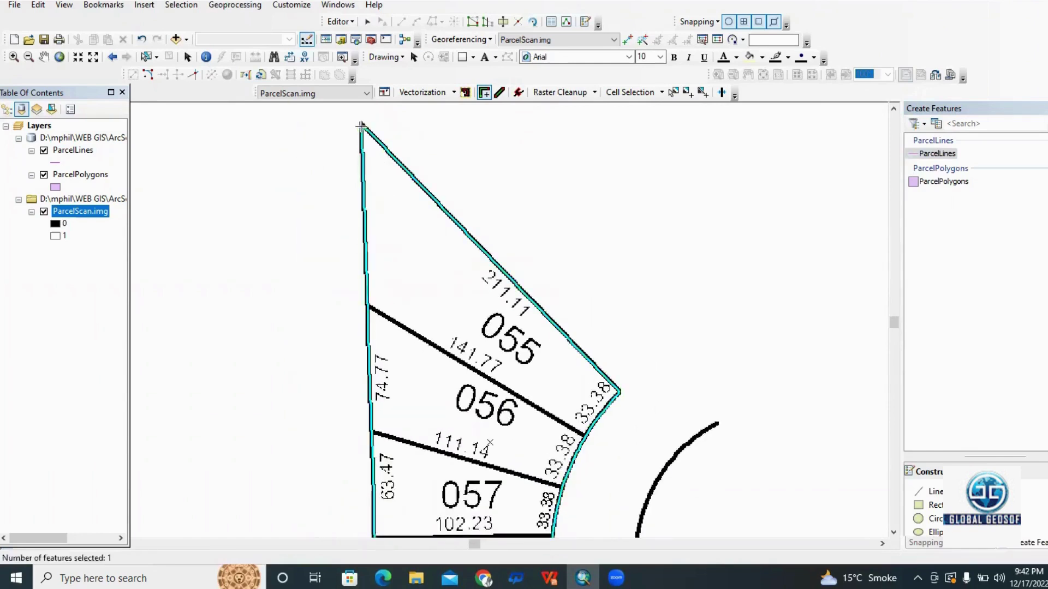
- Examine the traced boundary line around parcels 055 to 060 and the neighbouring parcels
scroll(442, 199, up, 1)
scroll(453, 313, up, 2)
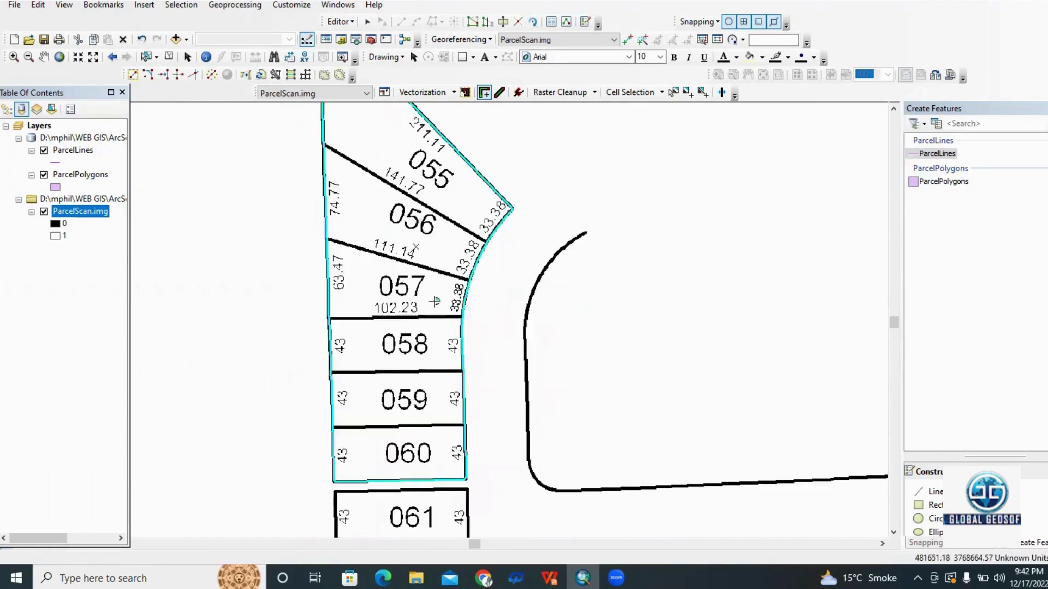
scroll(445, 275, down, 2)
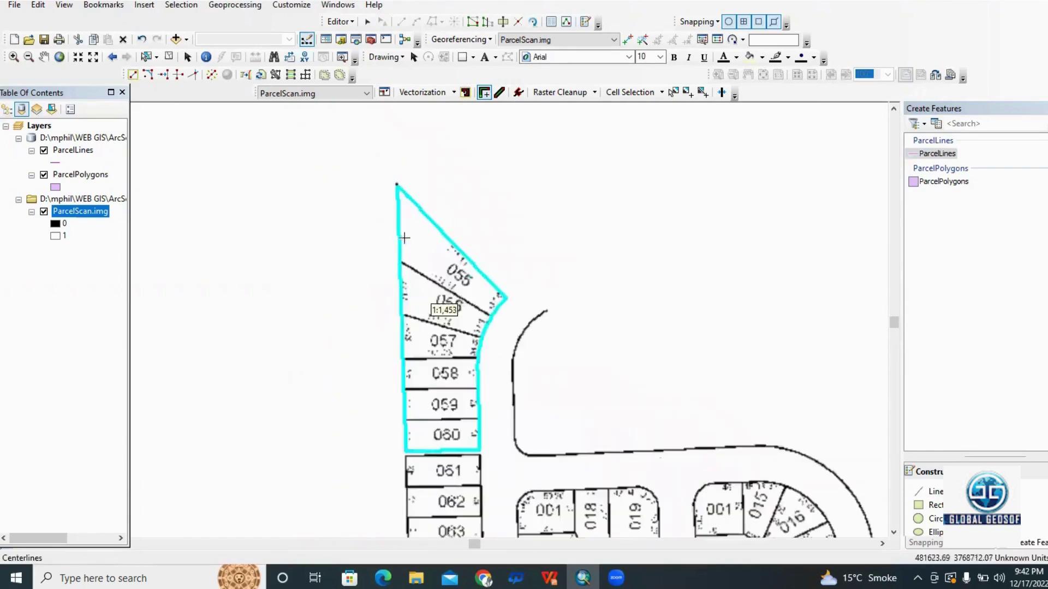
scroll(423, 437, up, 3)
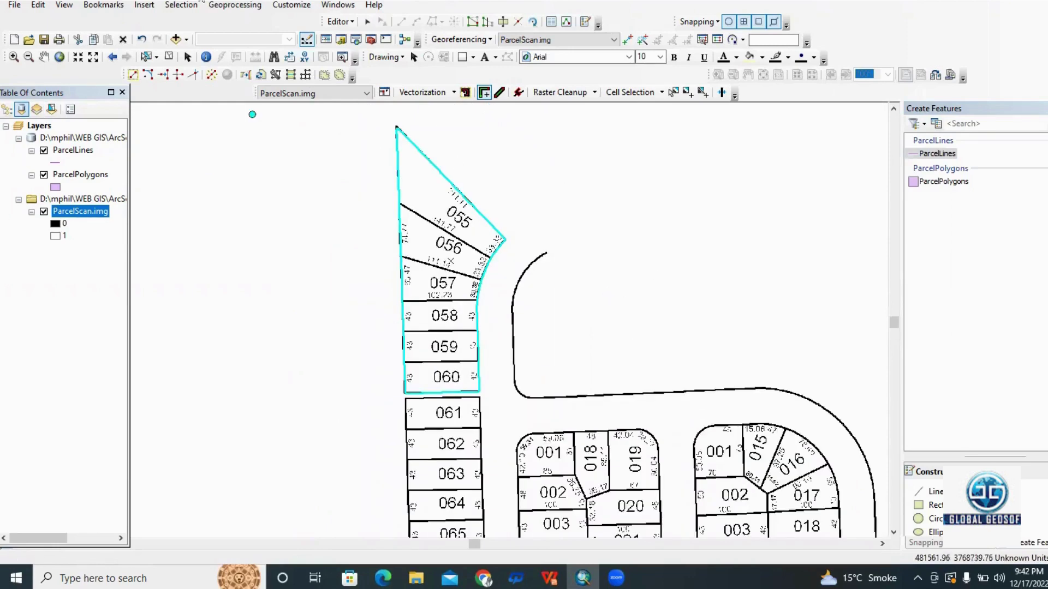
click(104, 5)
key(Escape)
key(Down)
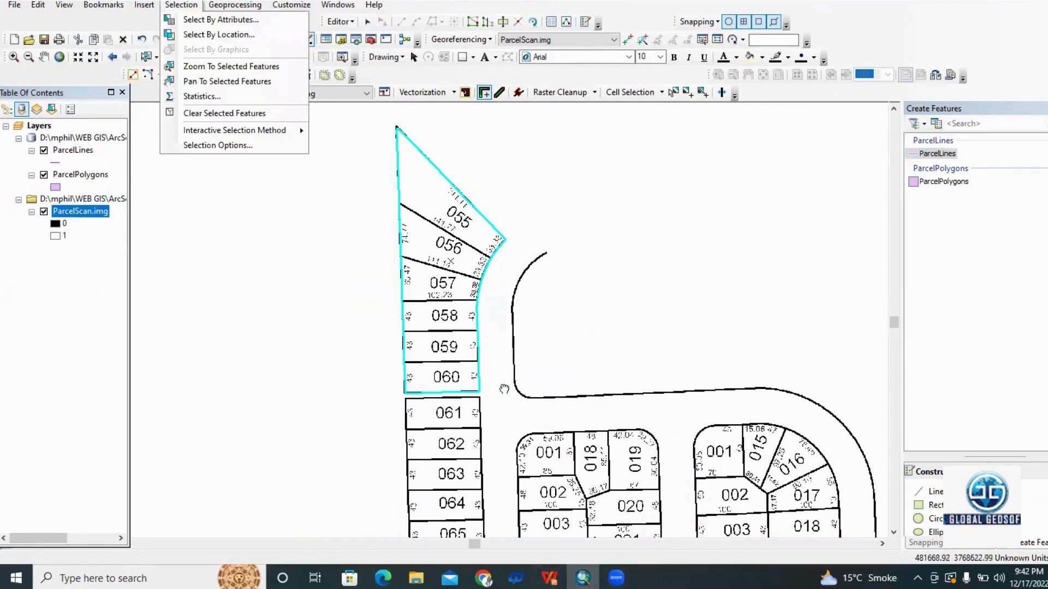
drag(504, 389, 495, 337)
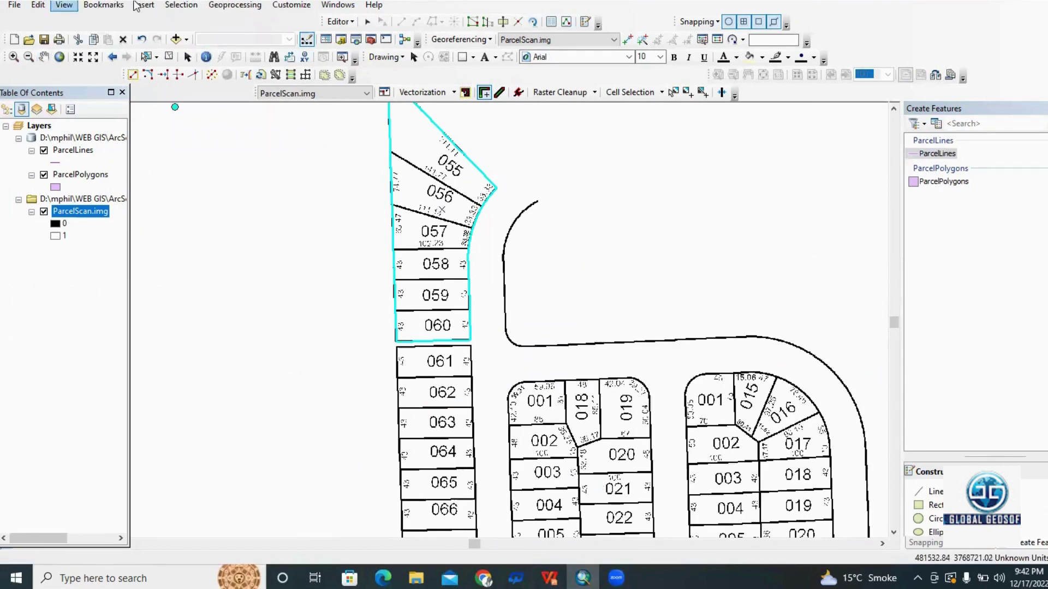
- Go to the Trace polygons bookmark and activate the ParcelPolygons template for creating features
click(104, 6)
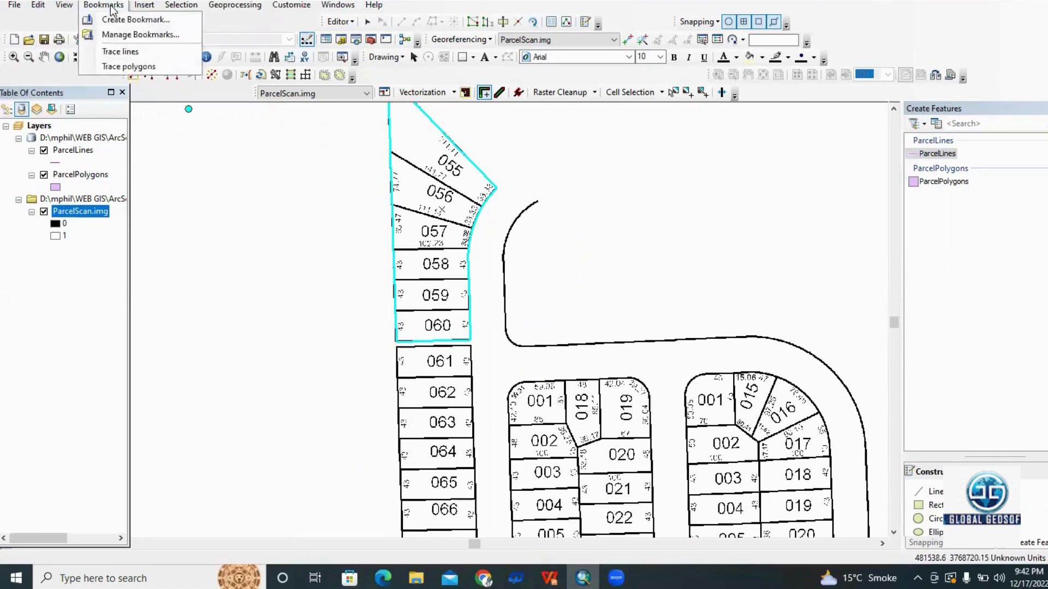
click(129, 68)
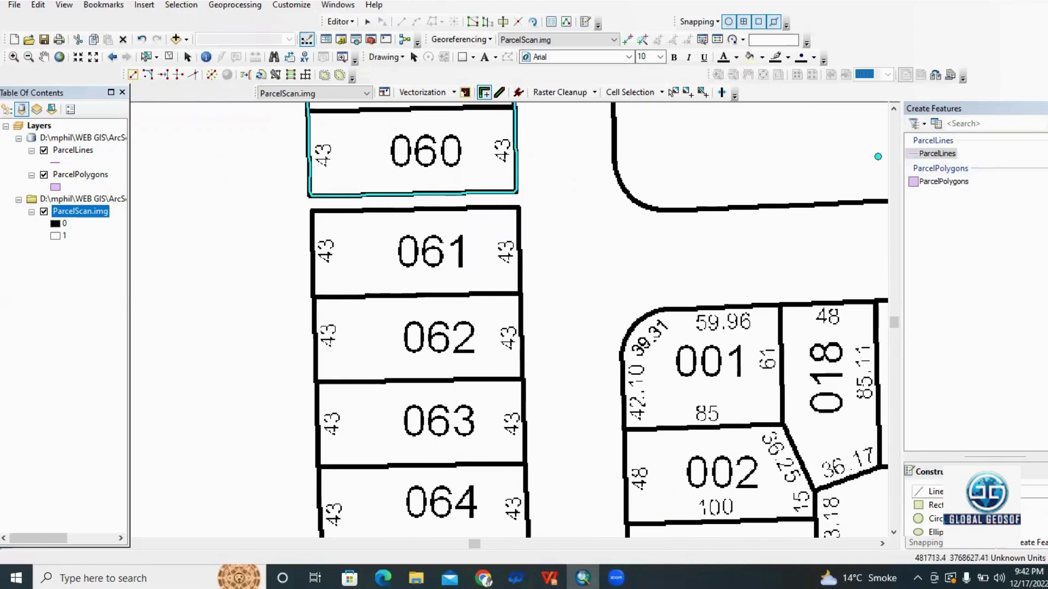
click(933, 184)
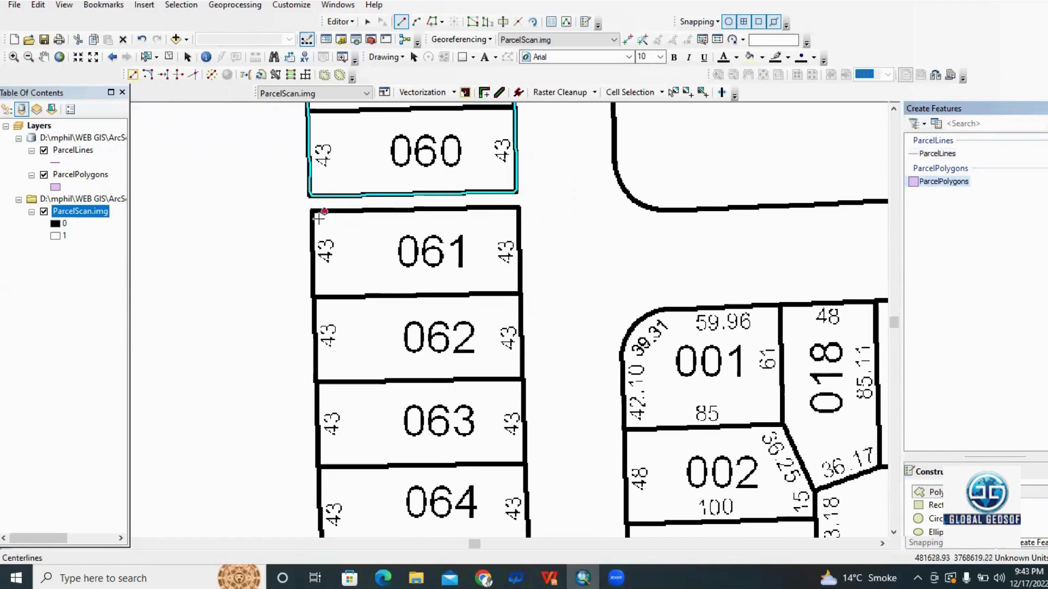
- Digitize parcel 061 as a ParcelPolygons feature, snapping its vertices to the four raster corners, and finish the polygon
click(315, 299)
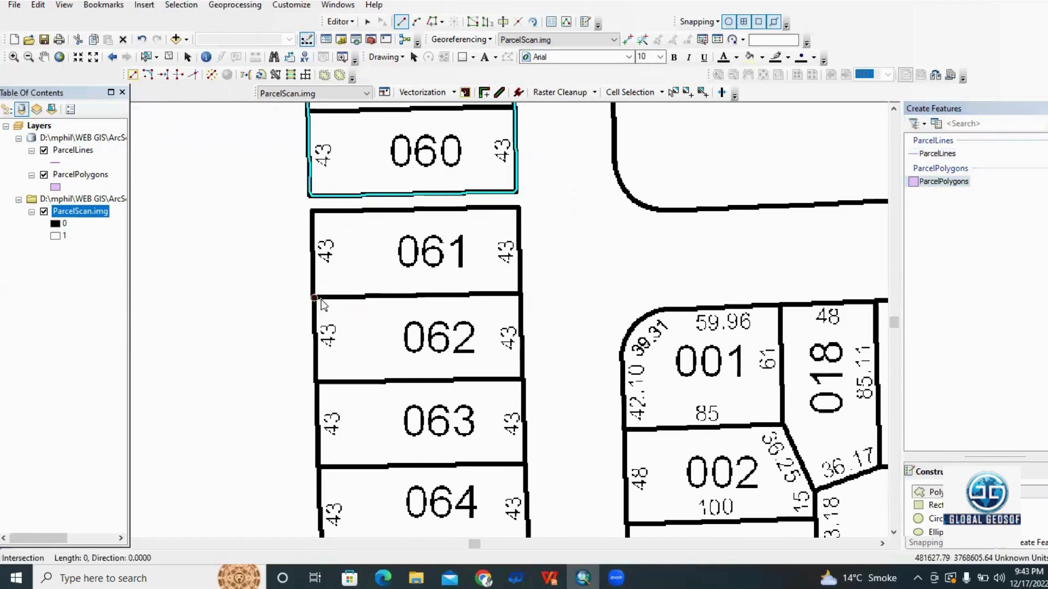
click(520, 295)
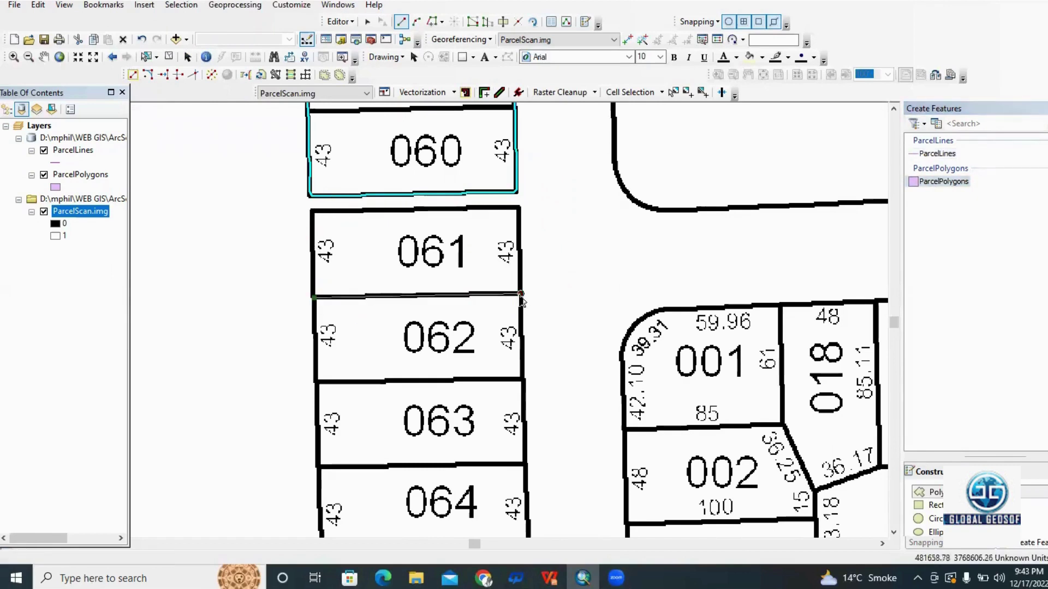
click(518, 210)
drag(327, 218, 463, 232)
double_click(463, 232)
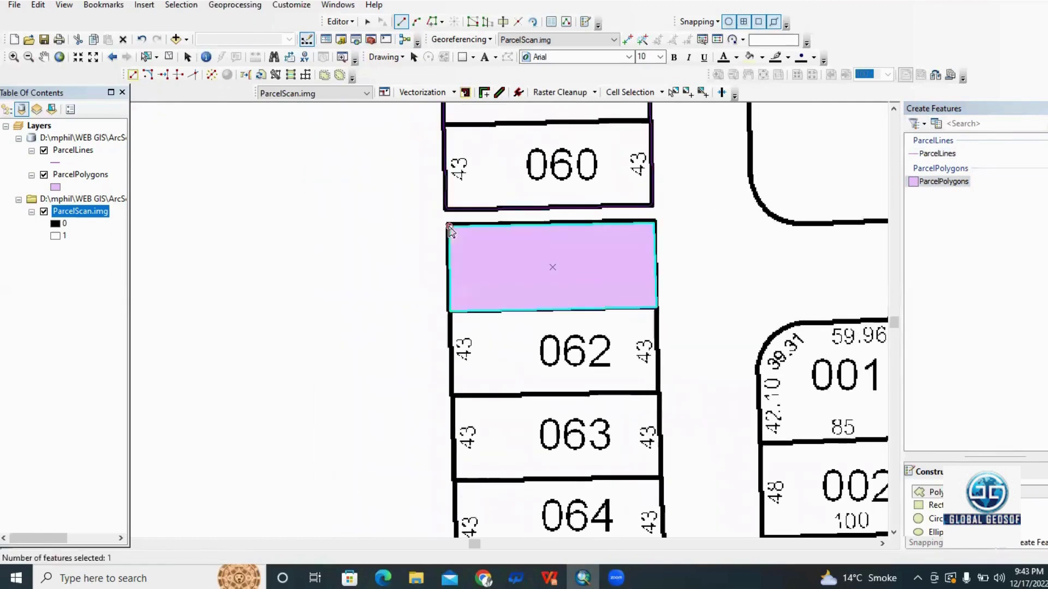
- Examine the parcel 061 polygon together with the traced boundary line around parcels 055 to 060
drag(650, 335, 469, 360)
scroll(469, 360, up, 3)
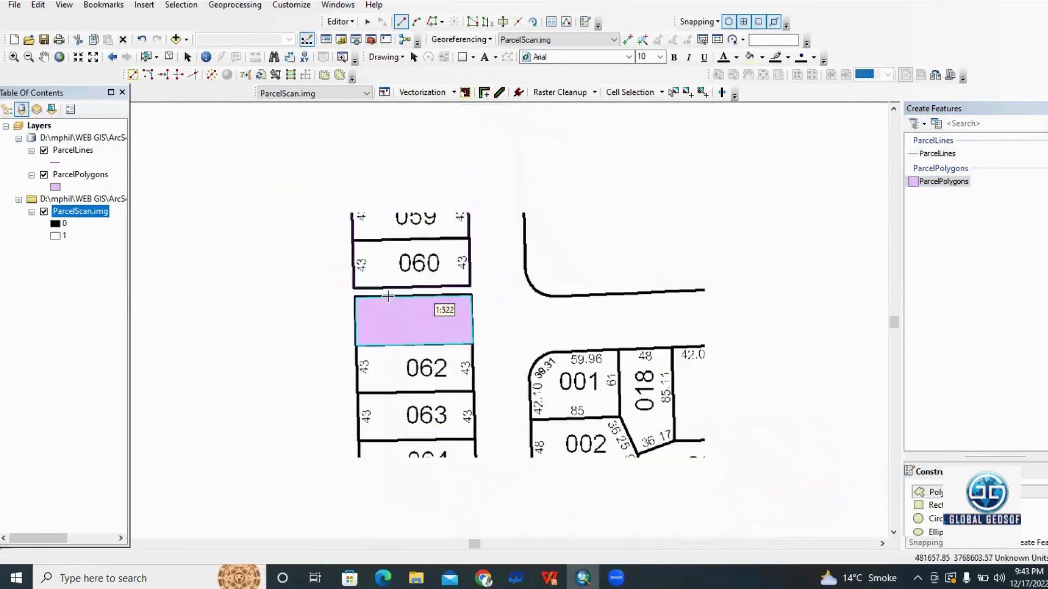
drag(425, 375, 417, 526)
drag(389, 209, 402, 233)
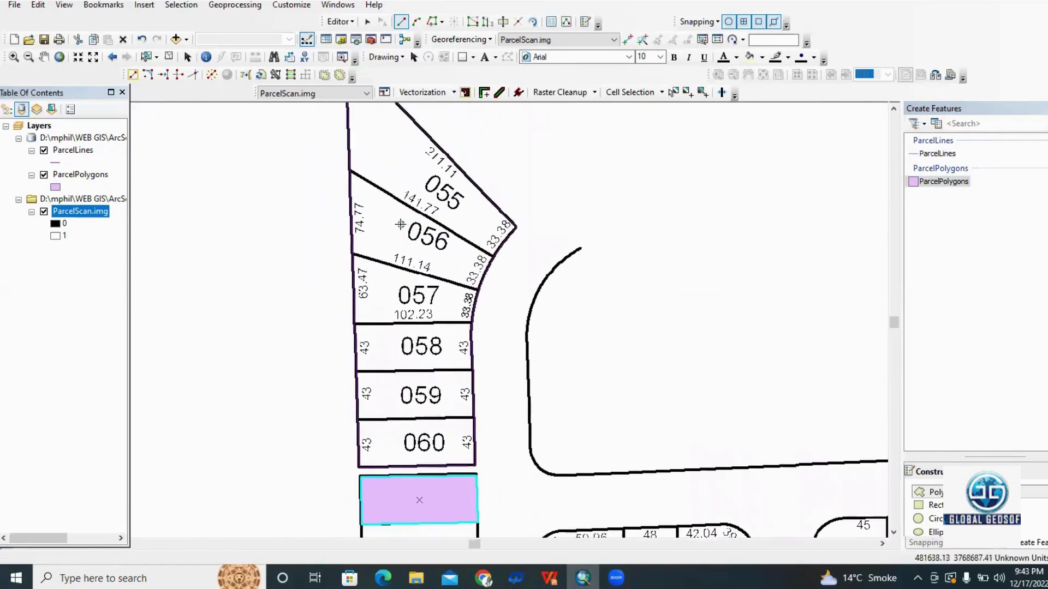
scroll(442, 315, up, 1)
drag(414, 327, 412, 246)
drag(382, 207, 368, 285)
drag(357, 127, 355, 200)
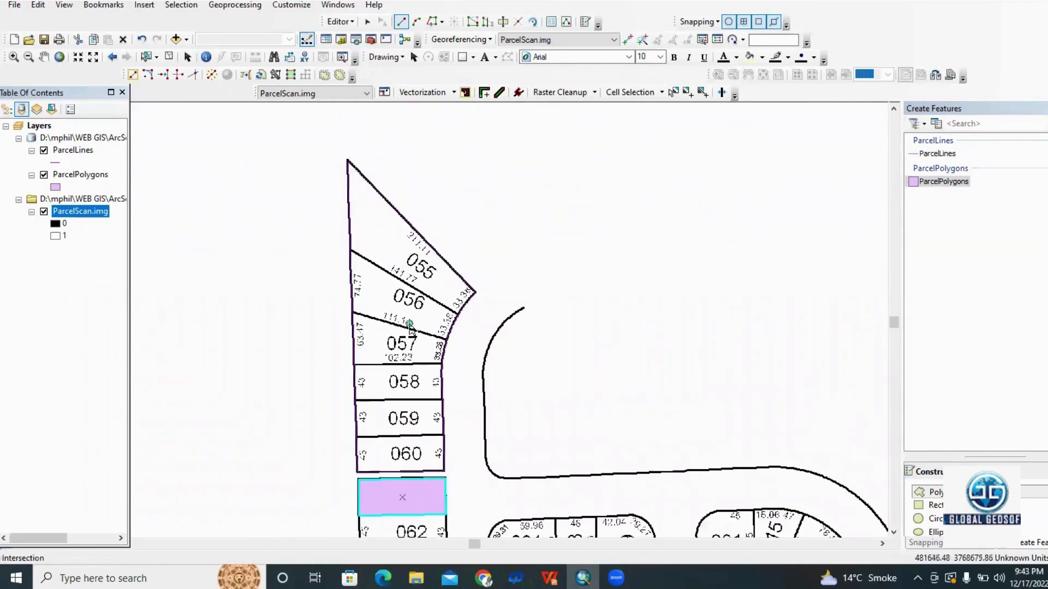
drag(411, 327, 416, 246)
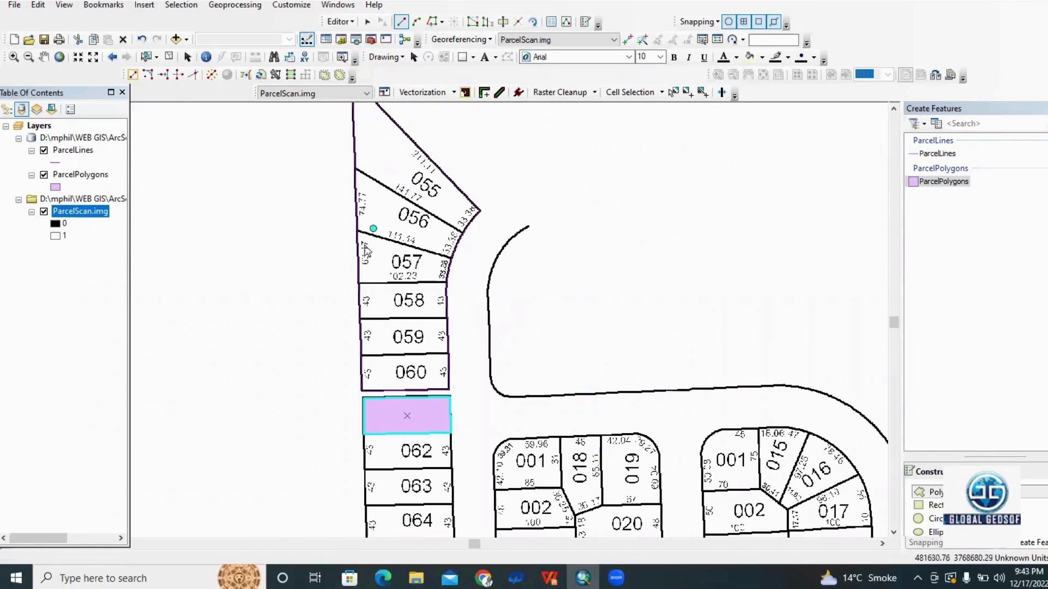